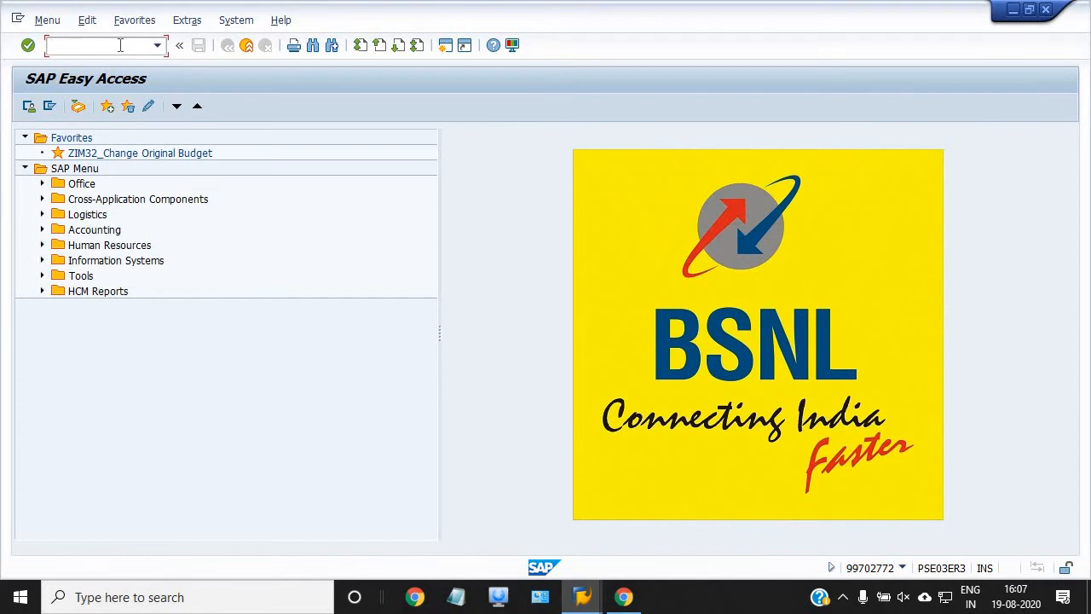
Start transaction ME23N and display the vehicle-hiring service order by its purchase order number.
{"action": "type", "text": "me23n"}
{"action": "key", "text": "Return"}
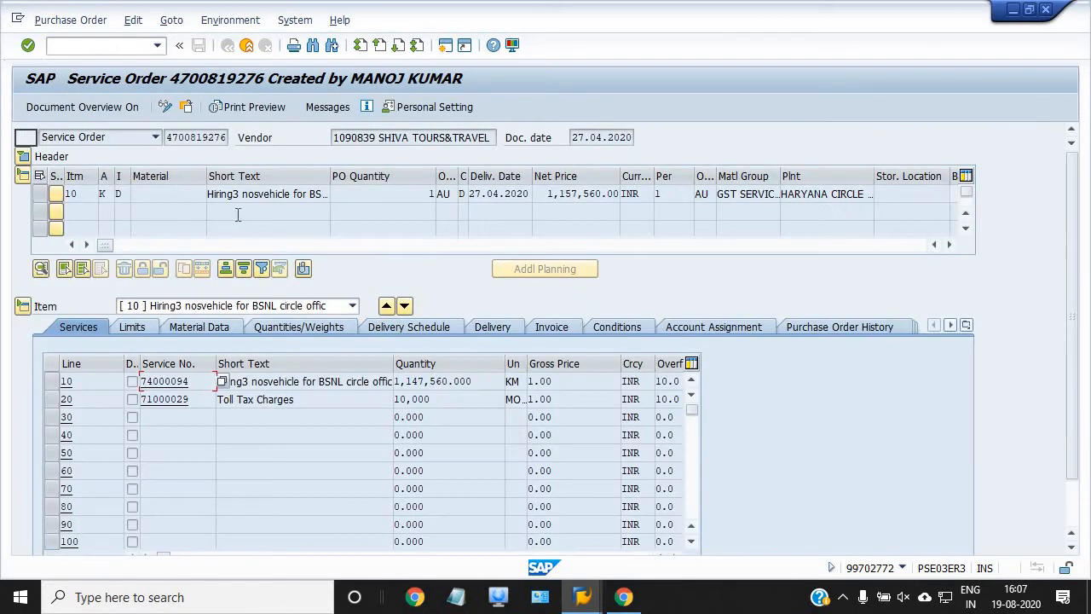
{"action": "left_click", "coordinate": [186, 107]}
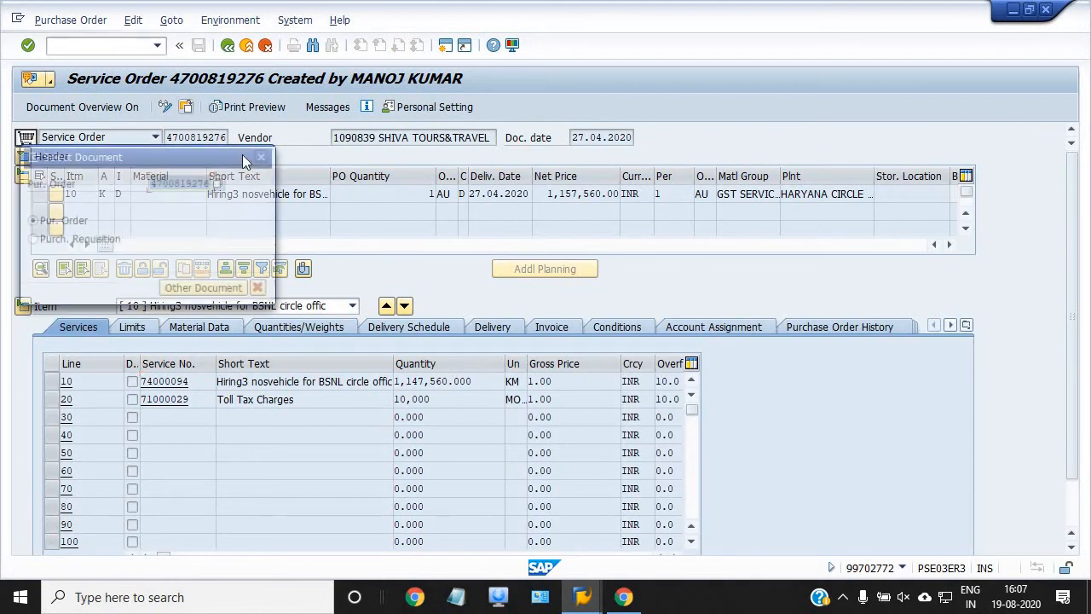
{"action": "key", "text": "BackSpace"}
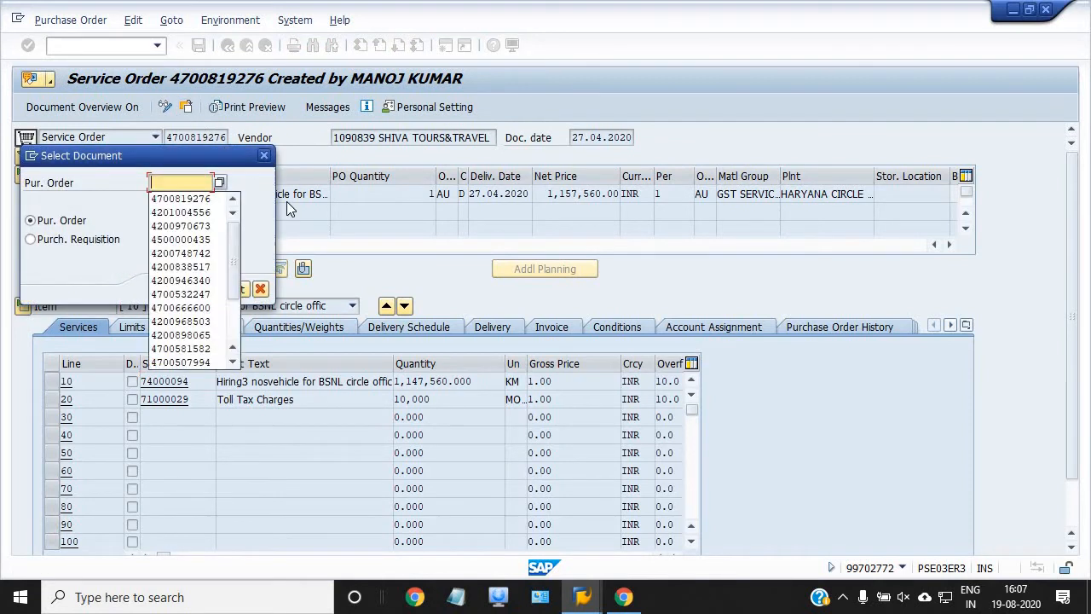
{"action": "type", "text": "47"}
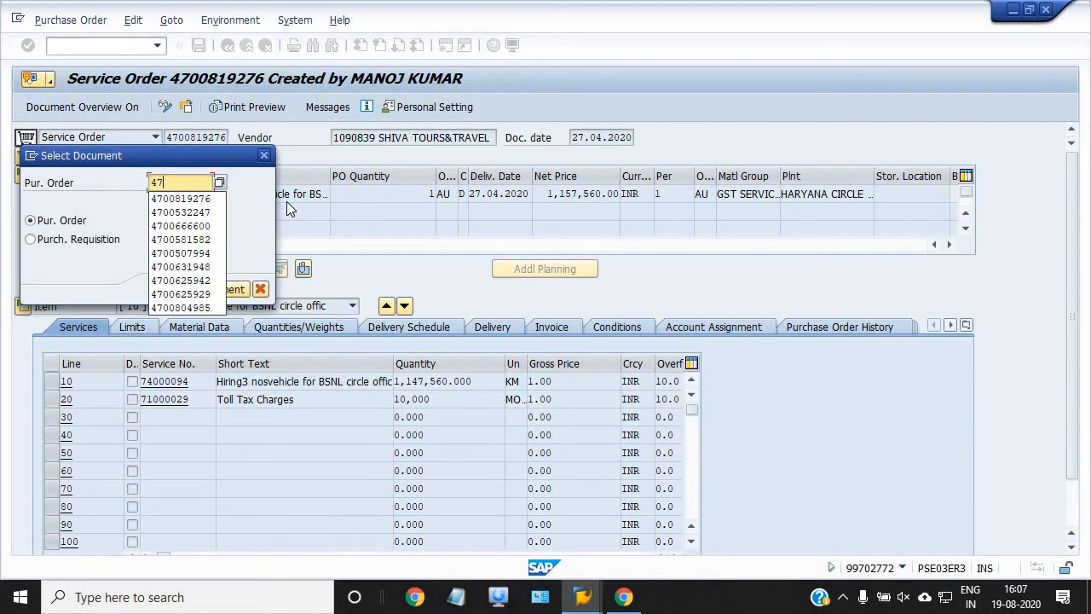
{"action": "type", "text": "0081"}
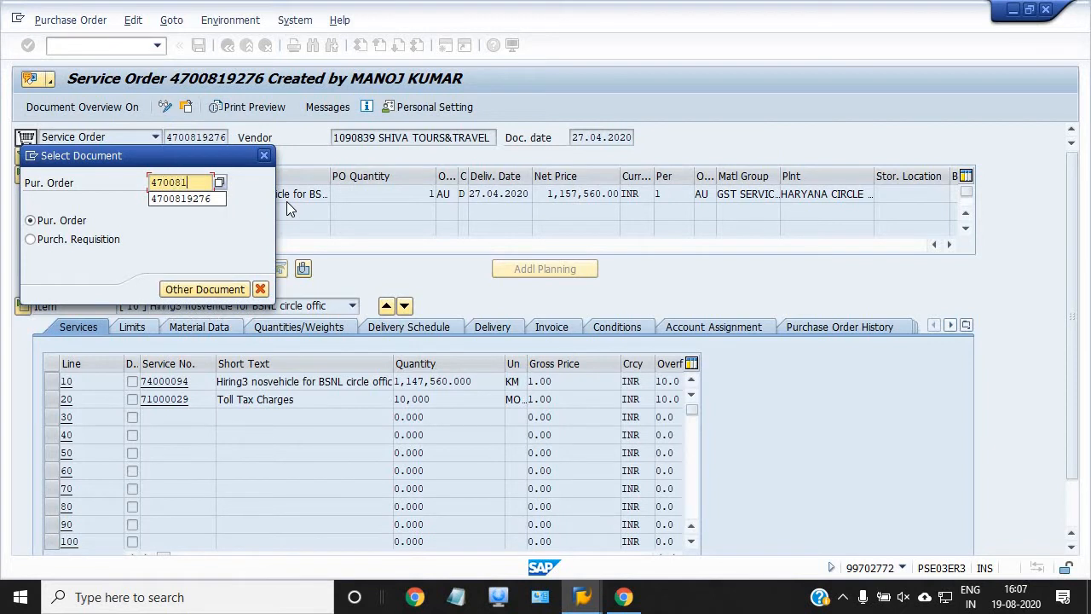
{"action": "type", "text": "9276"}
{"action": "key", "text": "Return"}
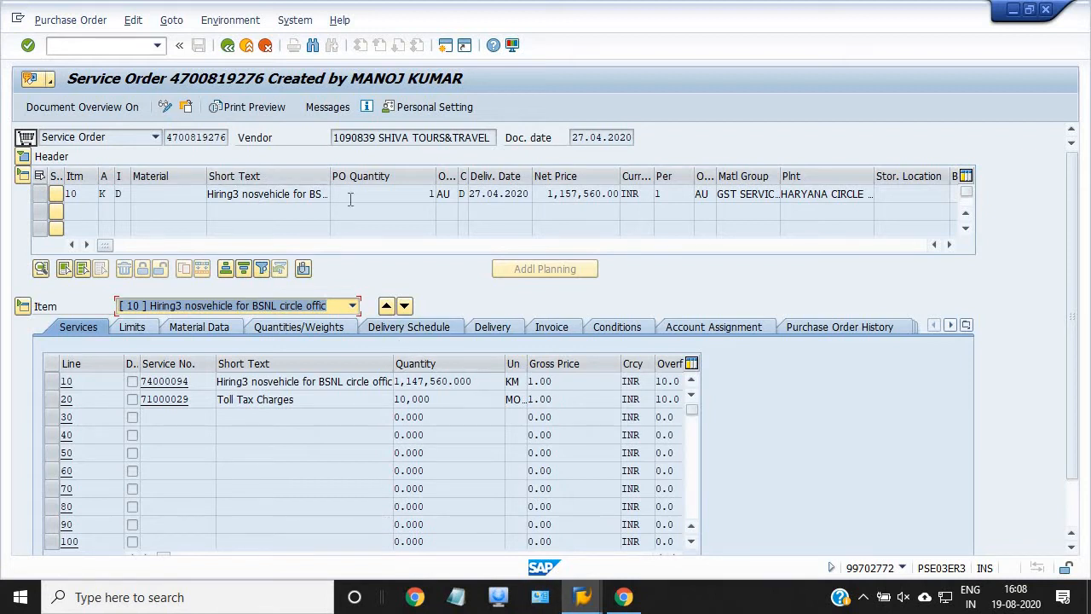
Open a second, maximized session and start transaction ML81N in it.
{"action": "left_click", "coordinate": [445, 45]}
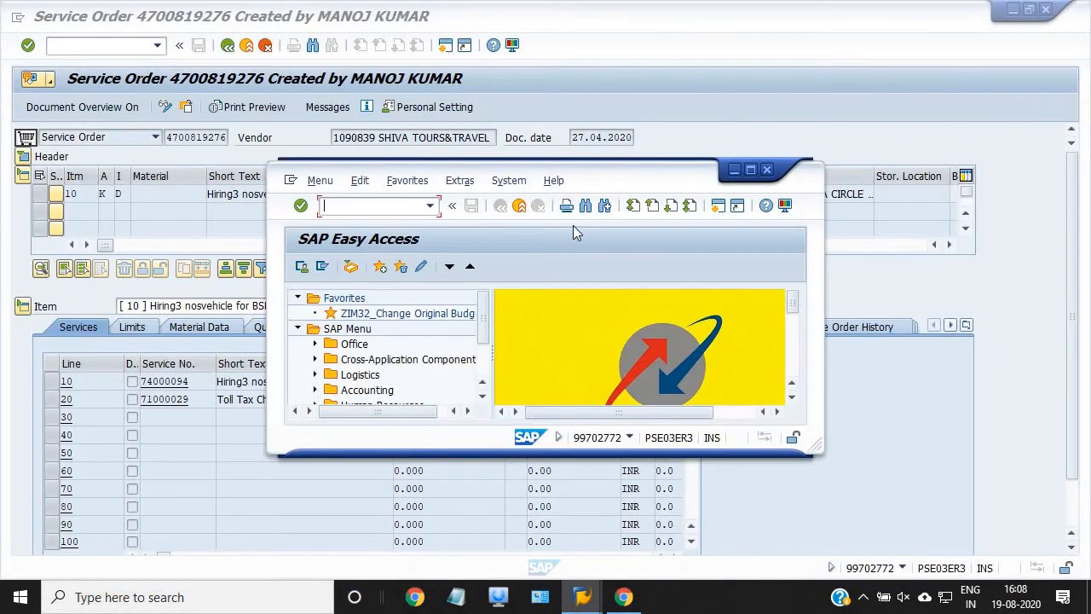
{"action": "left_click", "coordinate": [750, 170]}
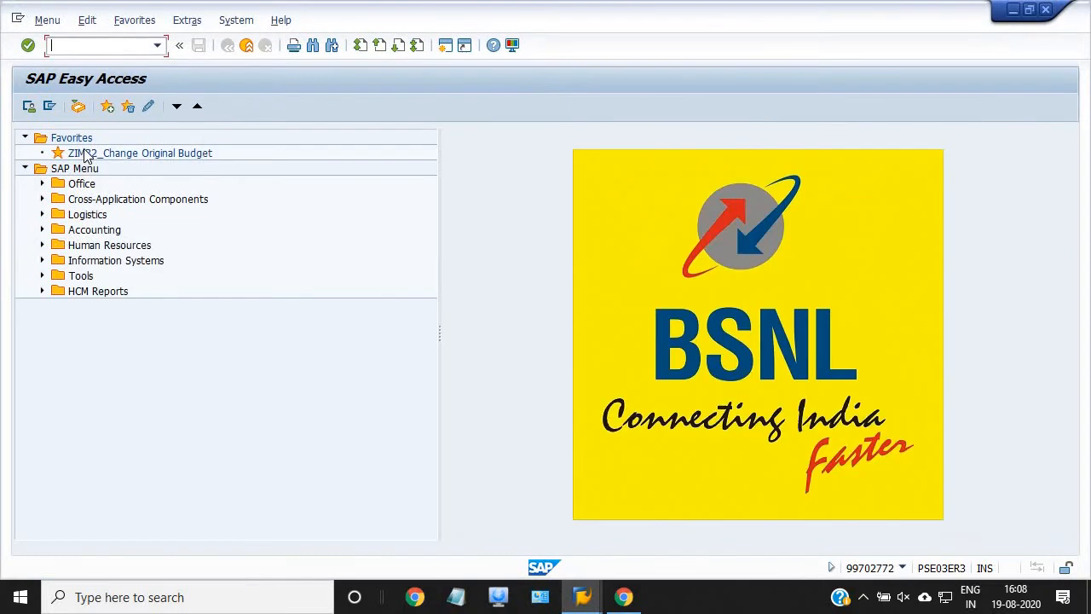
{"action": "type", "text": "ml81n"}
{"action": "key", "text": "Return"}
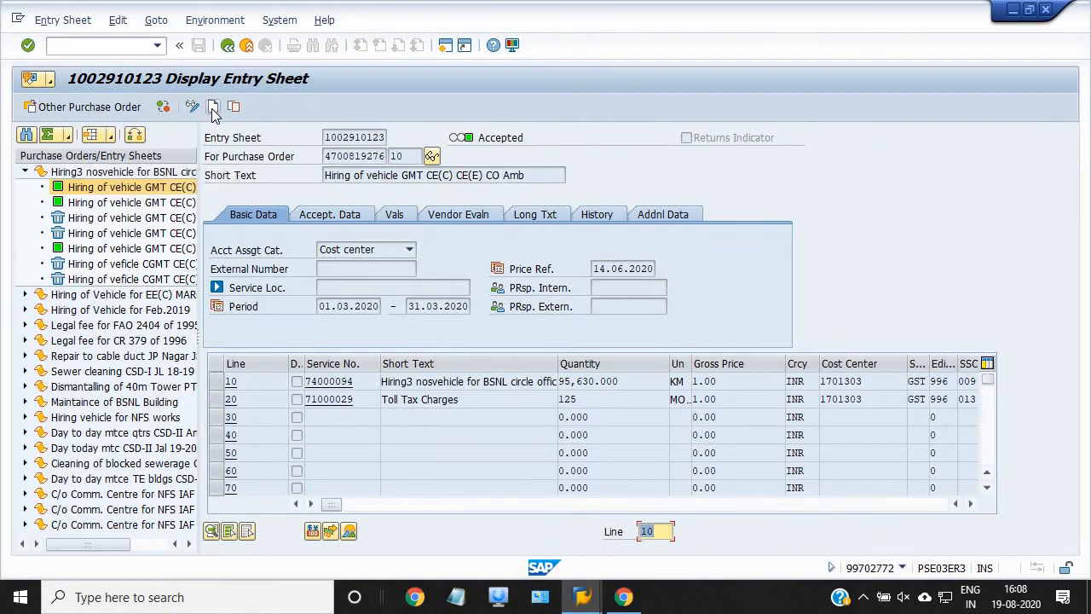
Create a new service entry sheet for the purchase order with the short text "Hiring of vehicle GMT CE(C) CE(E) CO Amb".
{"action": "left_click", "coordinate": [213, 107]}
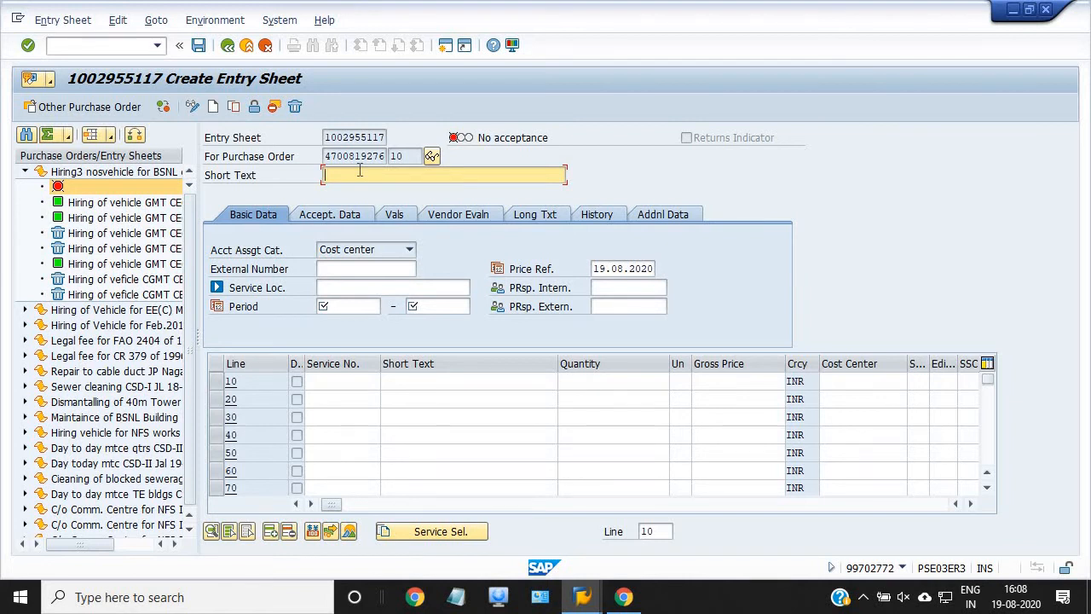
{"action": "type", "text": "H"}
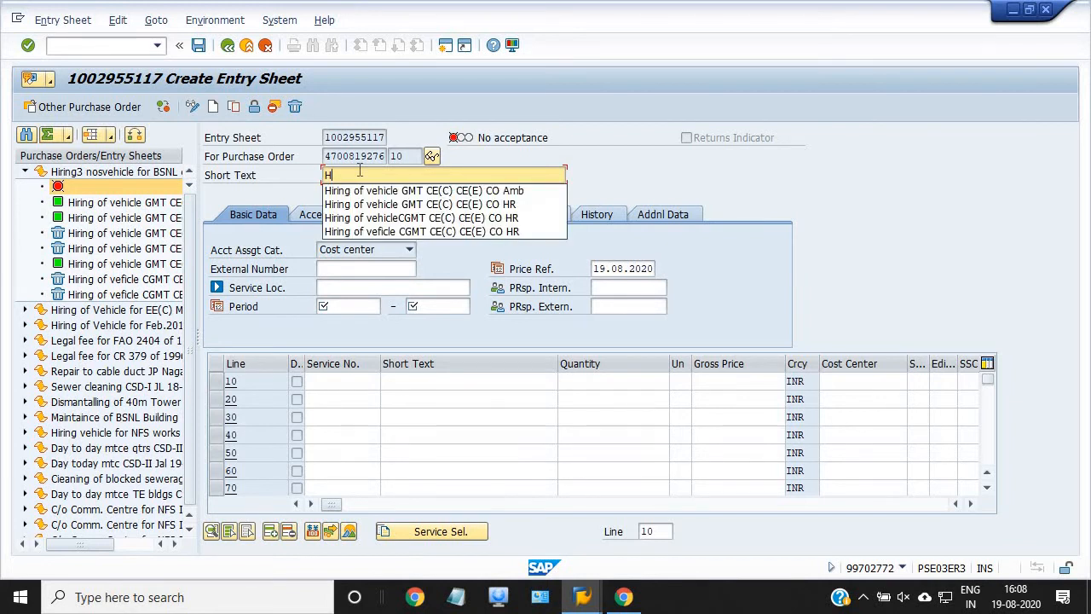
{"action": "left_click", "coordinate": [414, 193]}
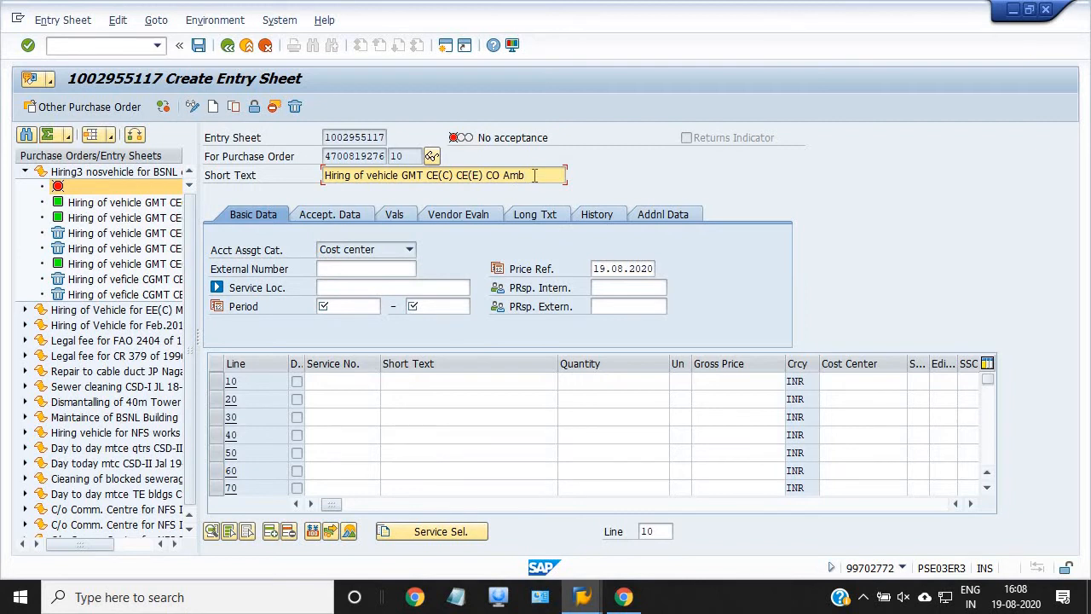
Set the entry sheet's service period from 01.06.2020 to 30.06.2020.
{"action": "left_click", "coordinate": [357, 307]}
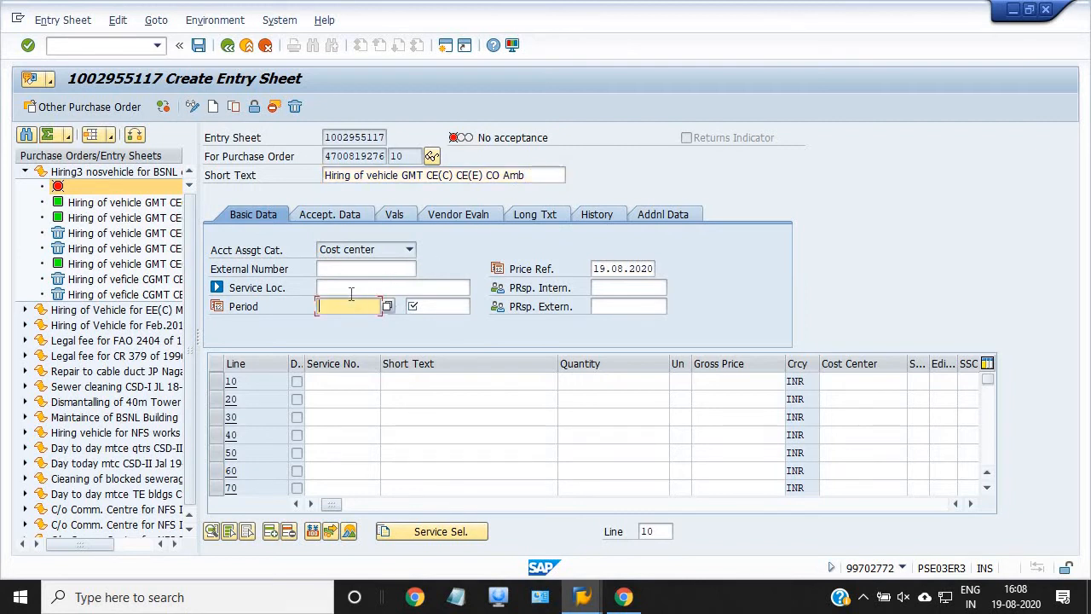
{"action": "type", "text": "010"}
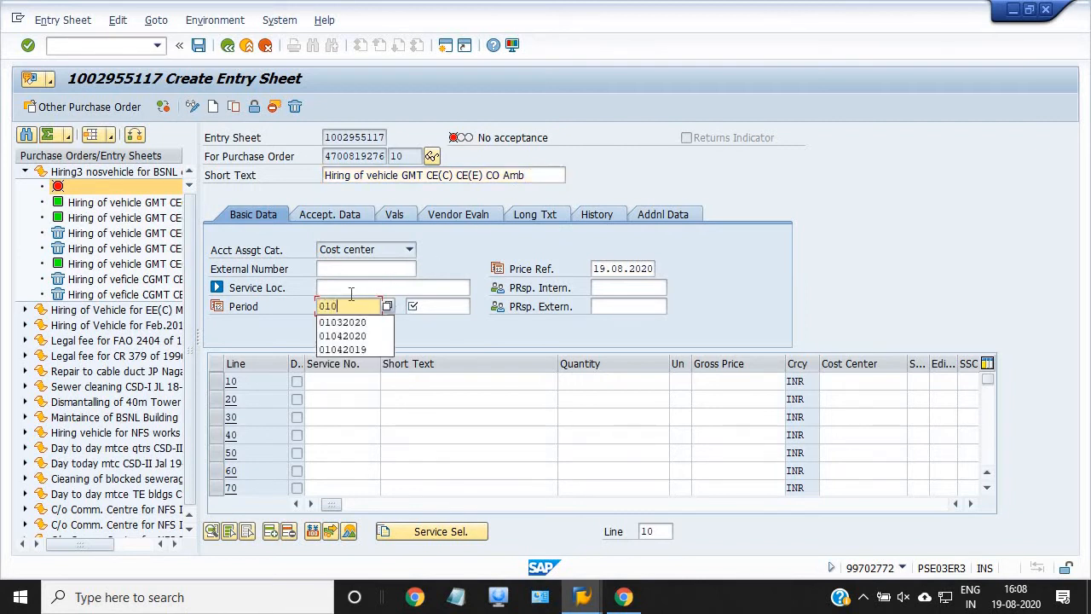
{"action": "type", "text": "62020"}
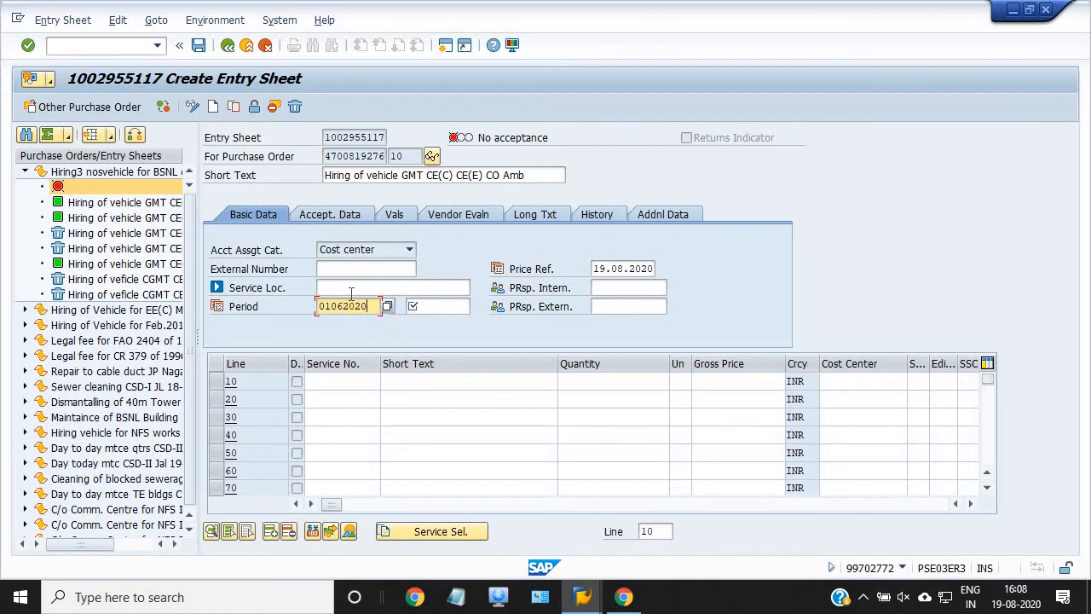
{"action": "key", "text": "Tab"}
{"action": "type", "text": "30"}
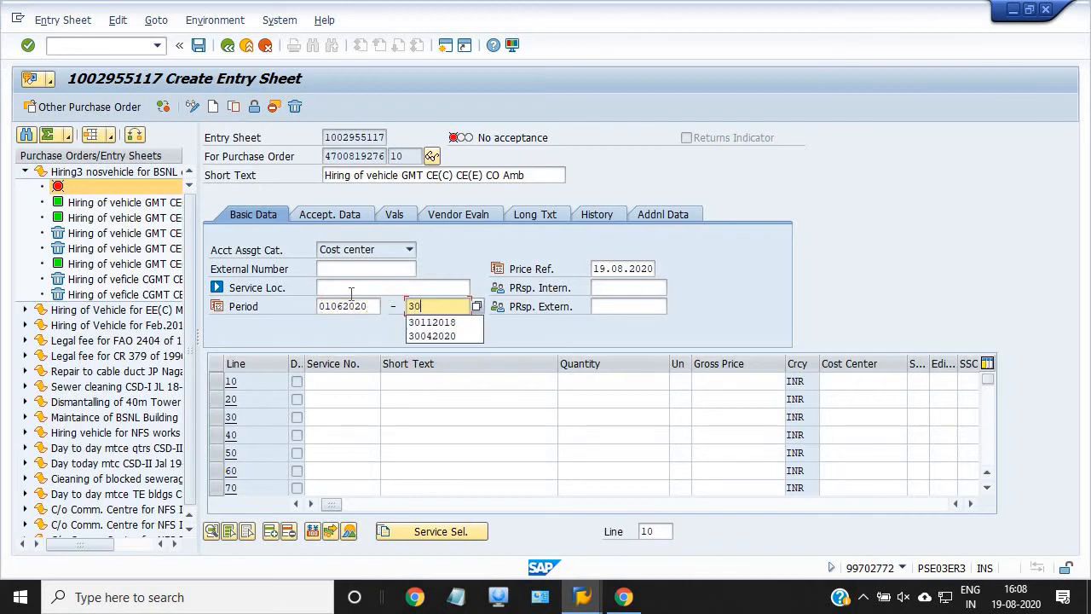
{"action": "type", "text": "062020"}
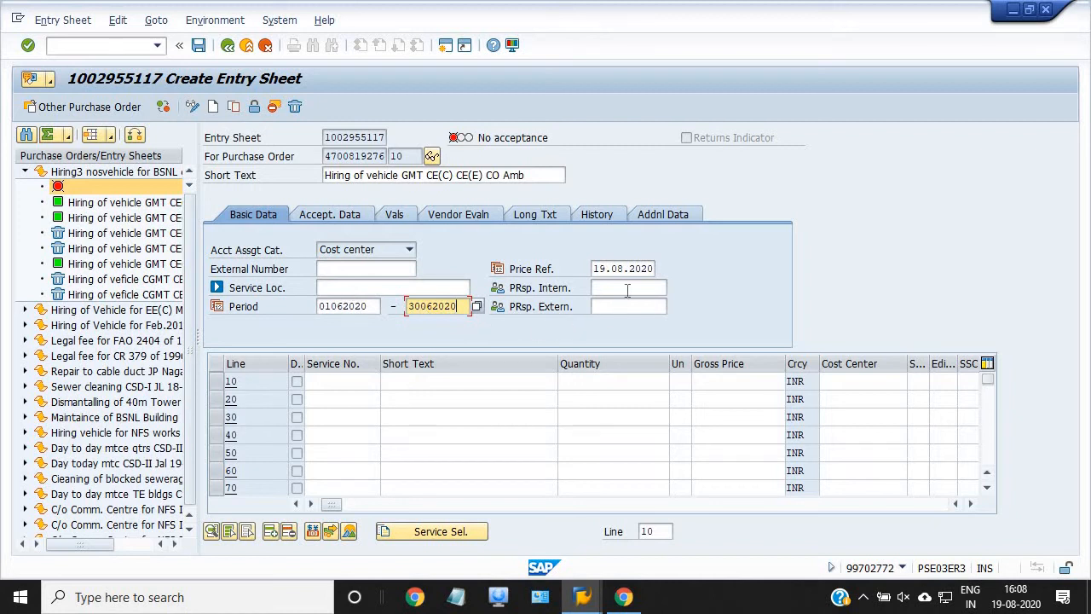
In the entry sheet's additional data, set the storage location to 4000 and the reference circle to 1017.
{"action": "left_click", "coordinate": [662, 215]}
{"action": "left_click", "coordinate": [674, 249]}
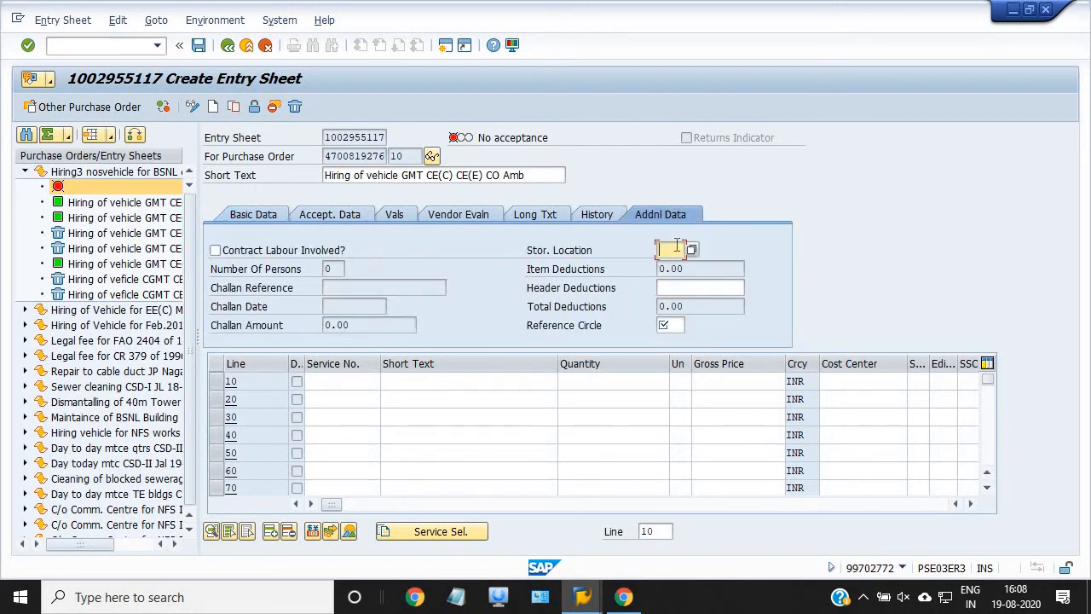
{"action": "type", "text": "4000"}
{"action": "left_click", "coordinate": [673, 322]}
{"action": "type", "text": "1"}
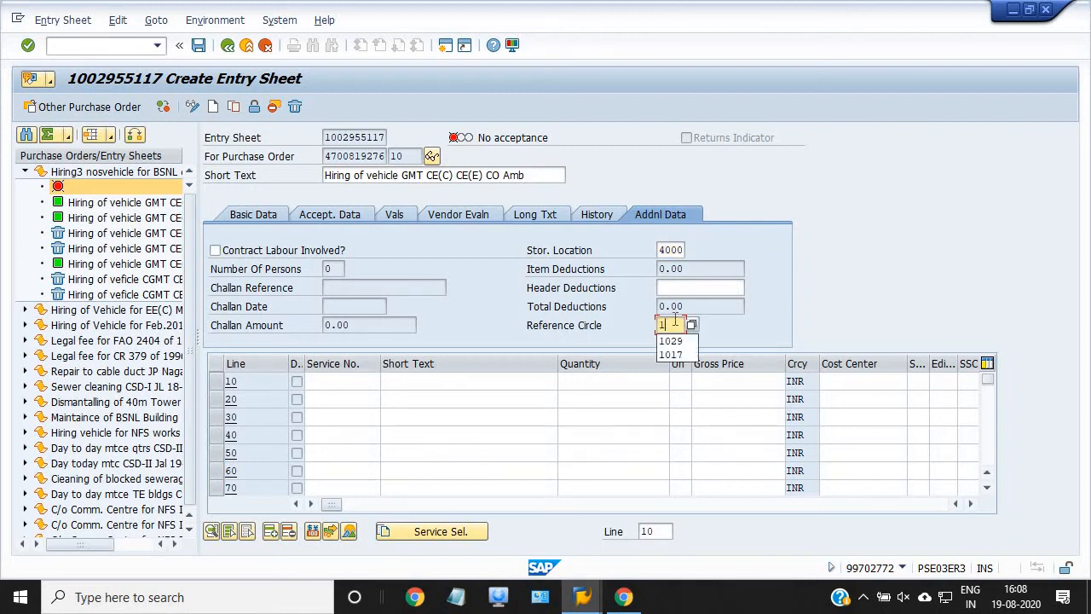
{"action": "type", "text": "017"}
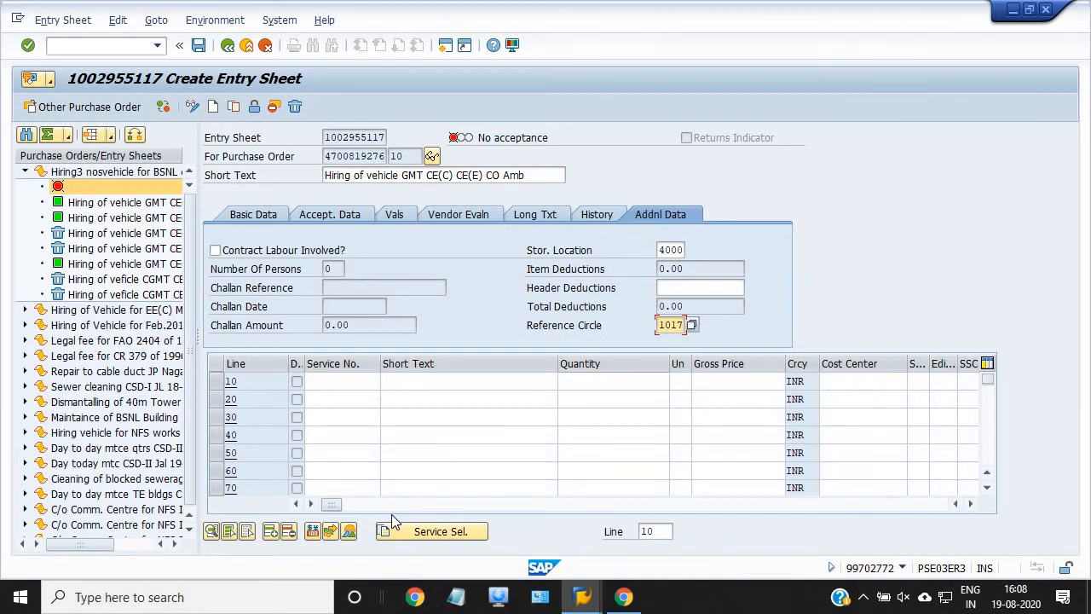
Adopt service lines 10 (vehicle hiring) and 20 (Toll Tax Charges) from the purchase order into the entry sheet.
{"action": "left_click", "coordinate": [268, 215]}
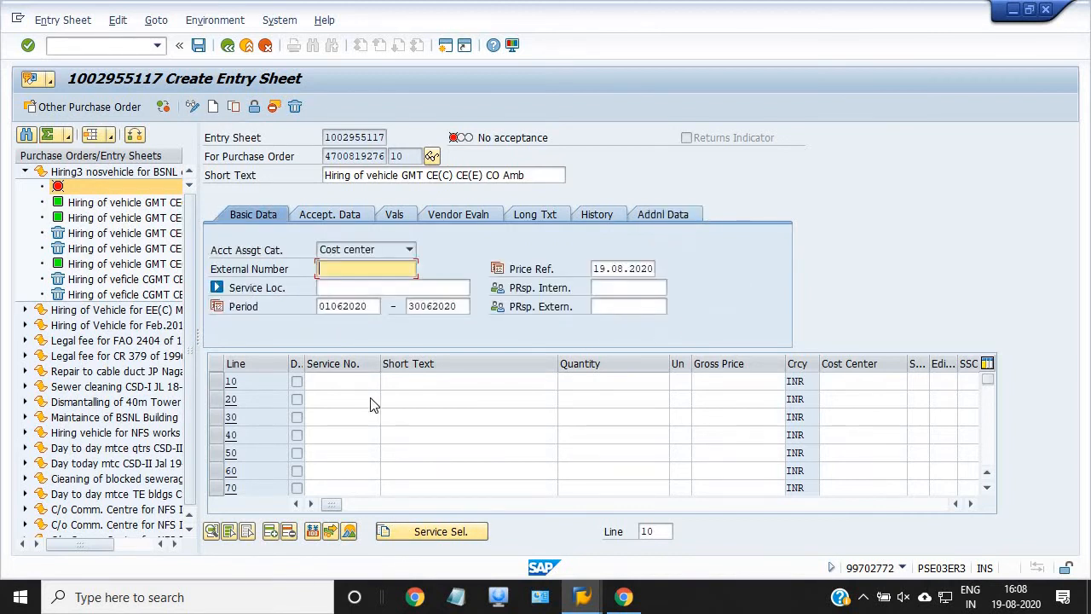
{"action": "left_click", "coordinate": [430, 535]}
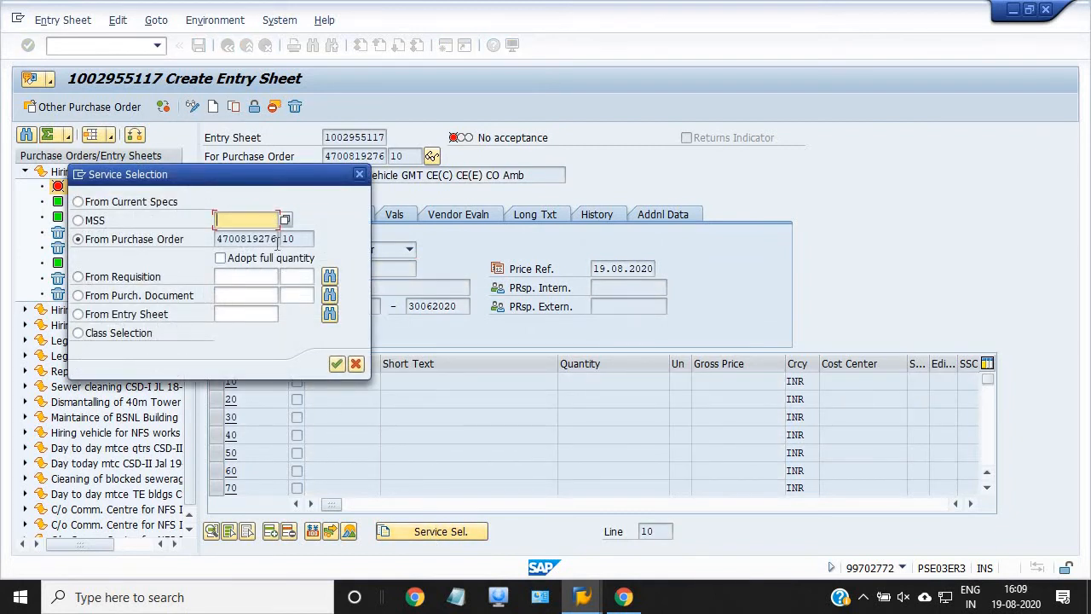
{"action": "left_click", "coordinate": [337, 365]}
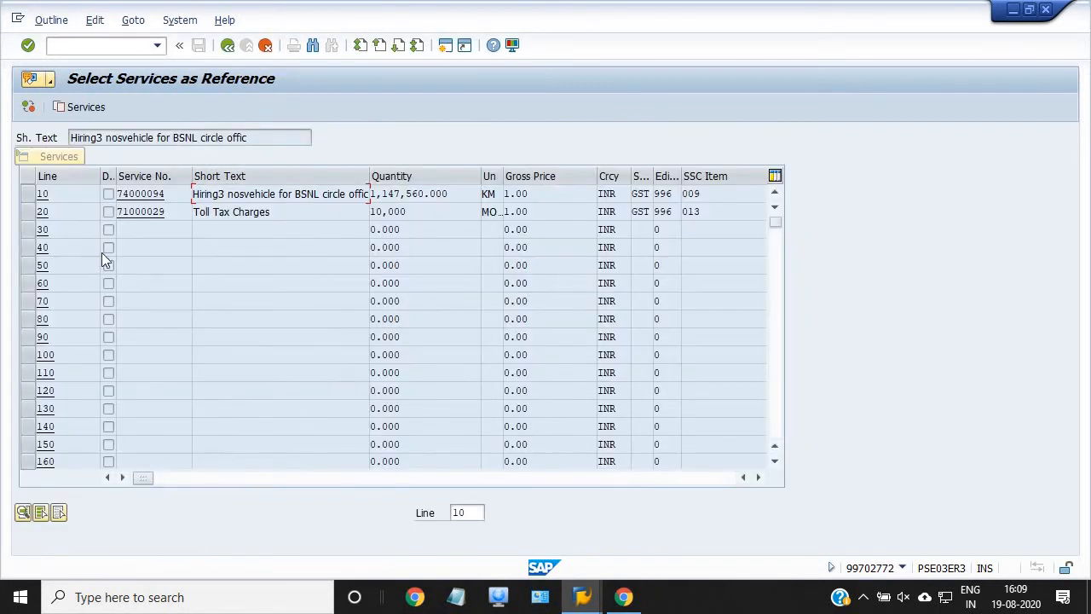
{"action": "left_click", "coordinate": [28, 194]}
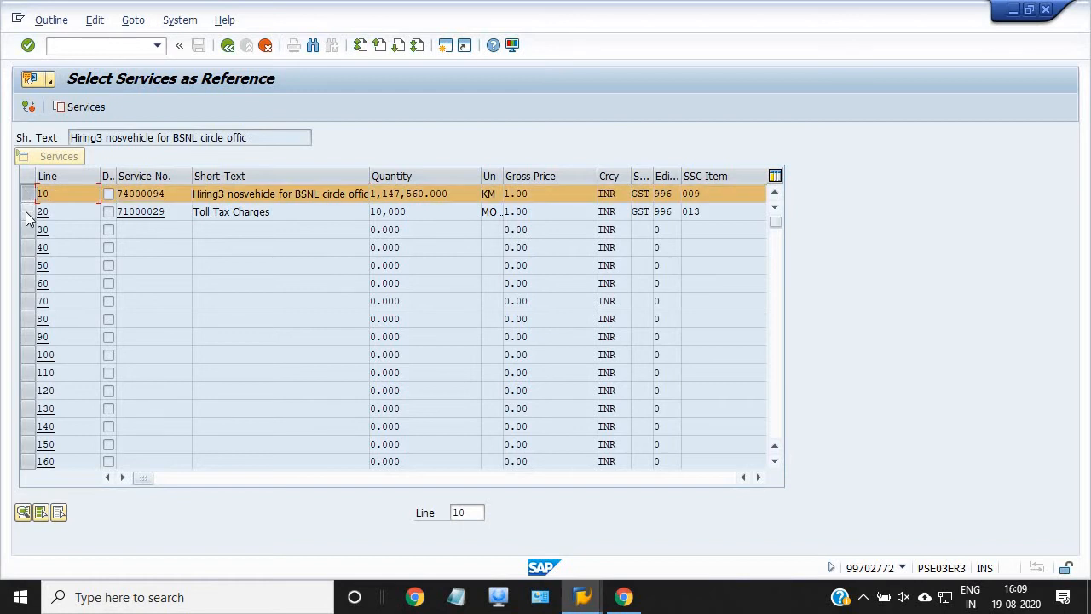
{"action": "left_click", "coordinate": [26, 213]}
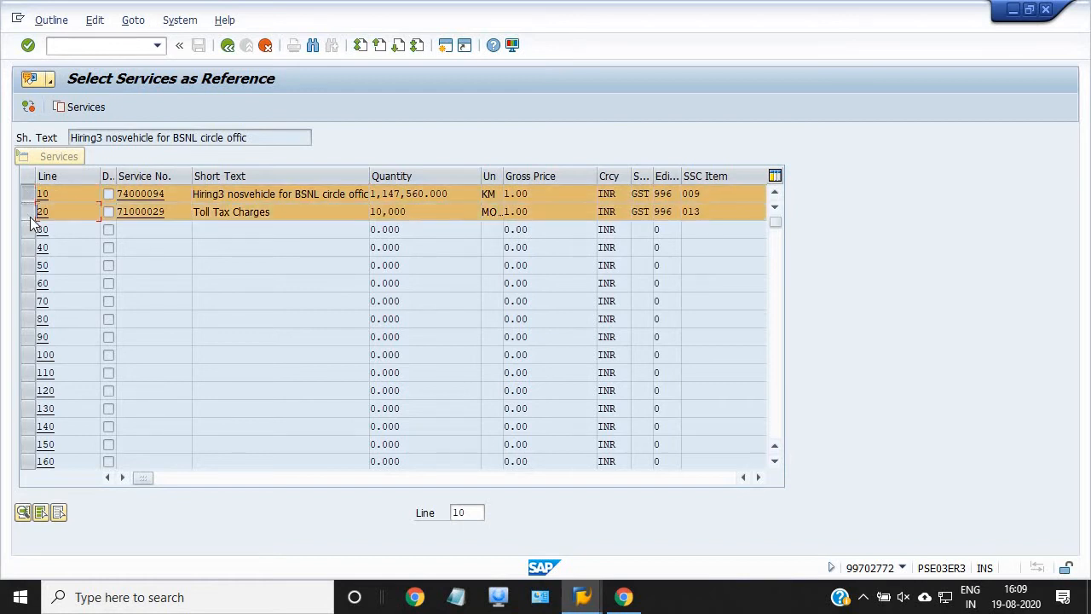
{"action": "left_click", "coordinate": [82, 108]}
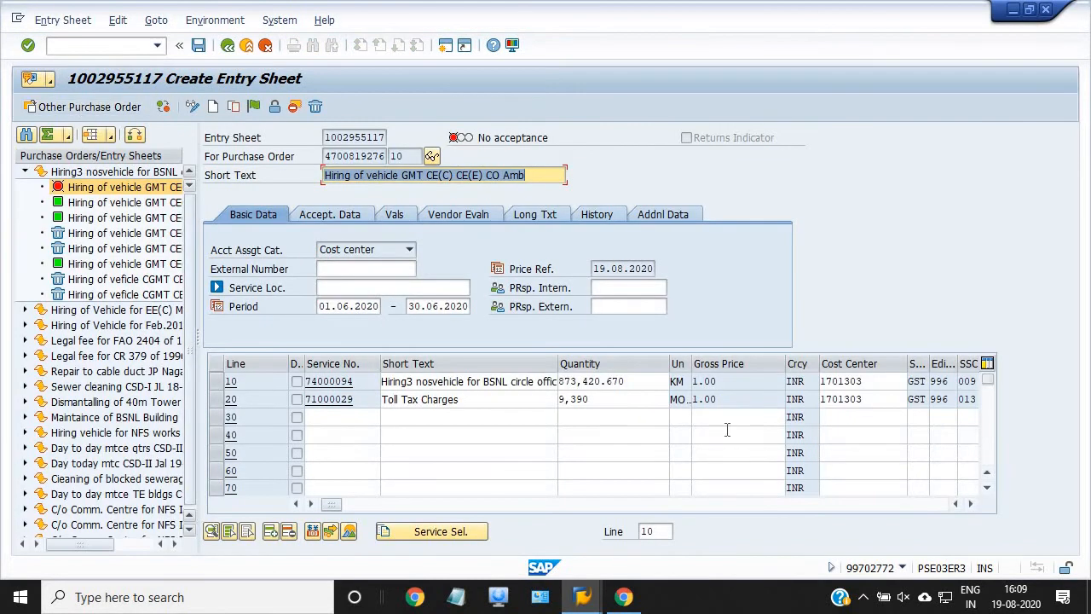
Set the quantity of the vehicle-hiring service on line 10 to 96780.
{"action": "left_click", "coordinate": [631, 381]}
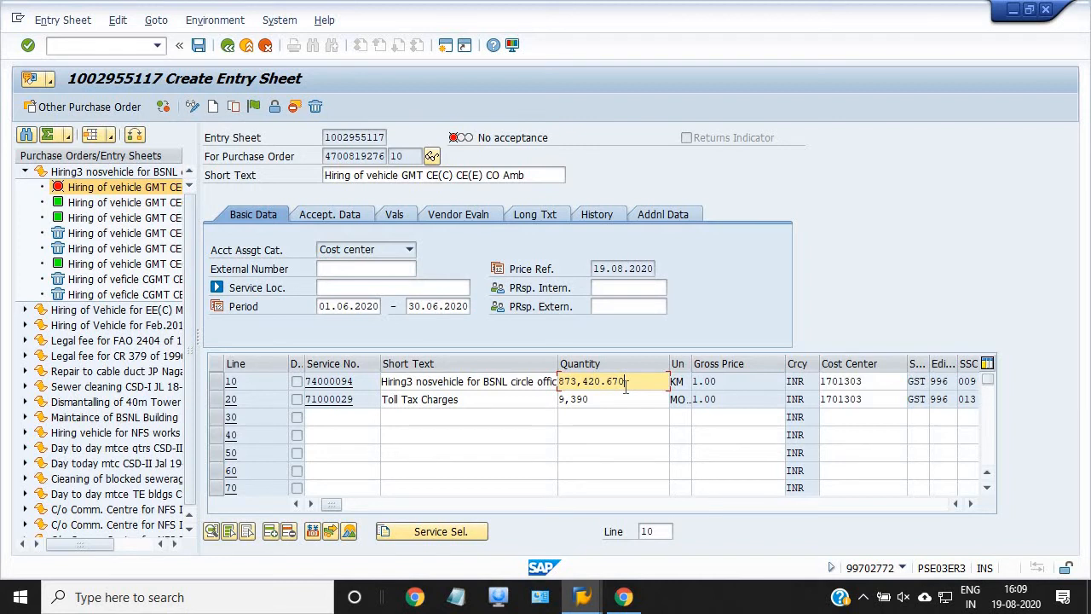
{"action": "key", "text": "BackSpace"}
{"action": "key", "text": "BackSpace"}
{"action": "key", "text": "BackSpace"}
{"action": "key", "text": "BackSpace"}
{"action": "key", "text": "BackSpace"}
{"action": "key", "text": "BackSpace"}
{"action": "key", "text": "BackSpace"}
{"action": "key", "text": "BackSpace"}
{"action": "key", "text": "BackSpace"}
{"action": "key", "text": "BackSpace"}
{"action": "key", "text": "BackSpace"}
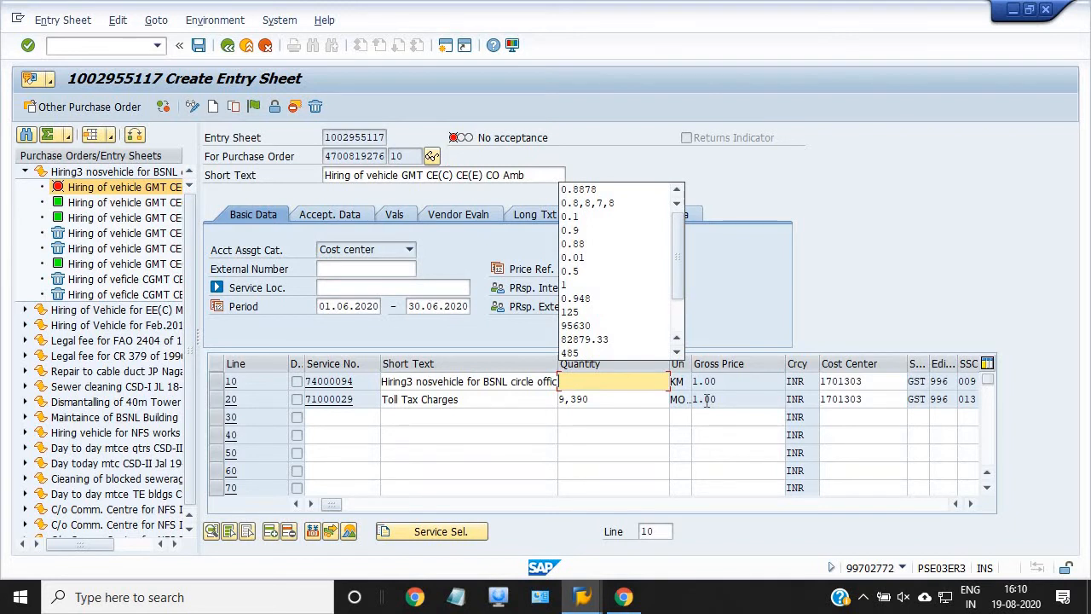
{"action": "type", "text": "96780"}
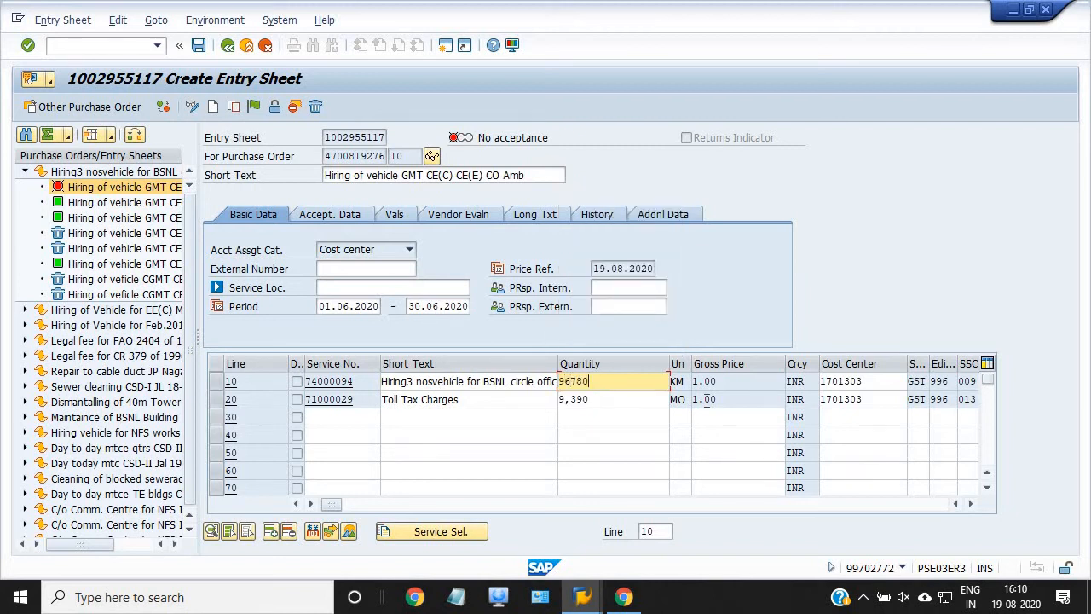
Set the quantity of the Toll Tax Charges service on line 20 to 2044.
{"action": "left_click", "coordinate": [600, 400]}
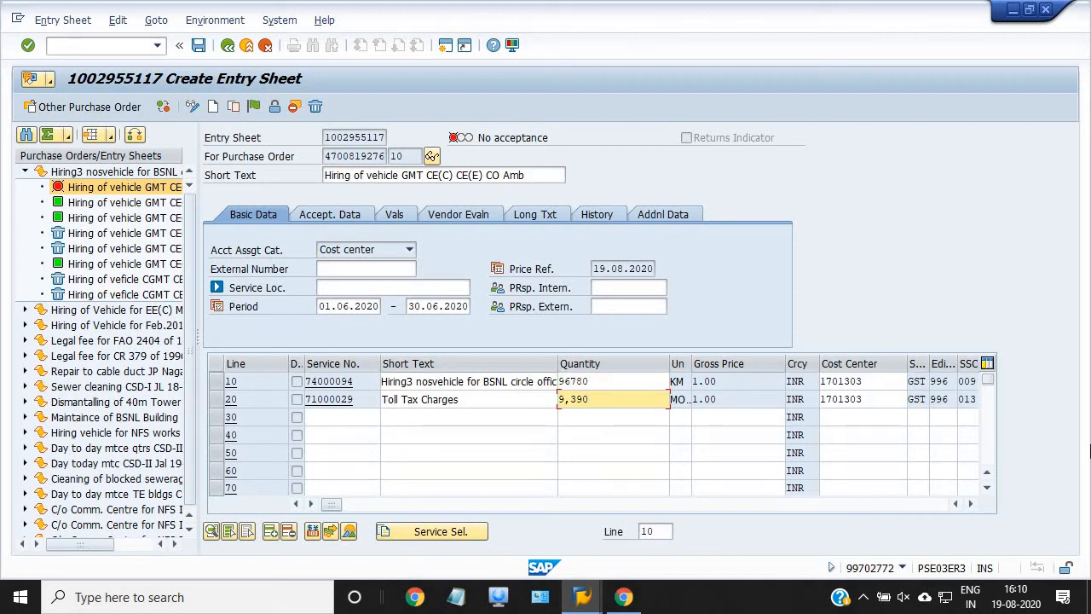
{"action": "key", "text": "BackSpace"}
{"action": "key", "text": "BackSpace"}
{"action": "key", "text": "BackSpace"}
{"action": "key", "text": "BackSpace"}
{"action": "key", "text": "BackSpace"}
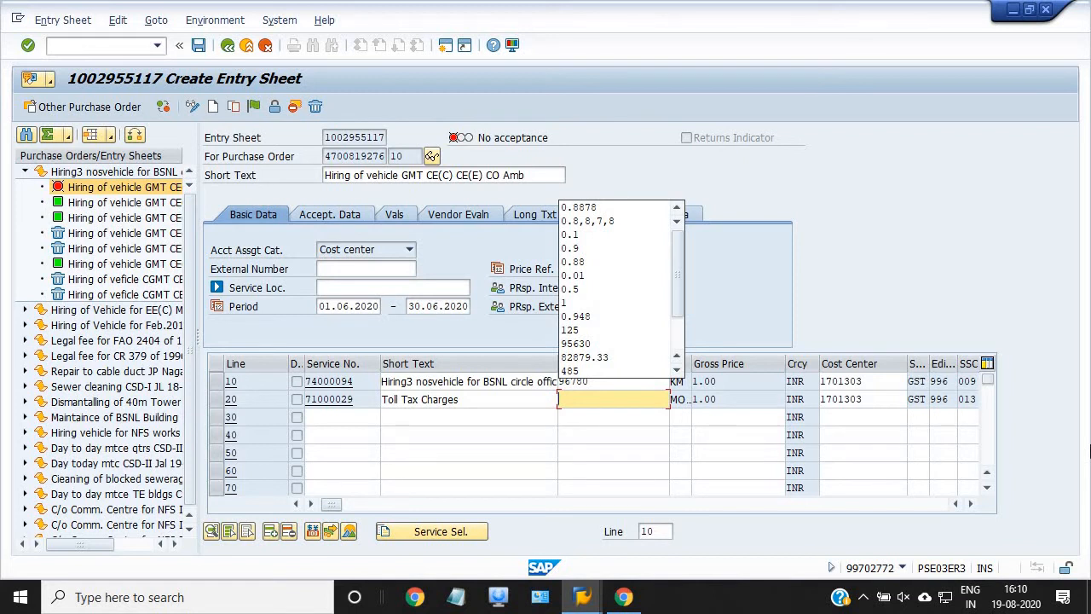
{"action": "type", "text": "2044"}
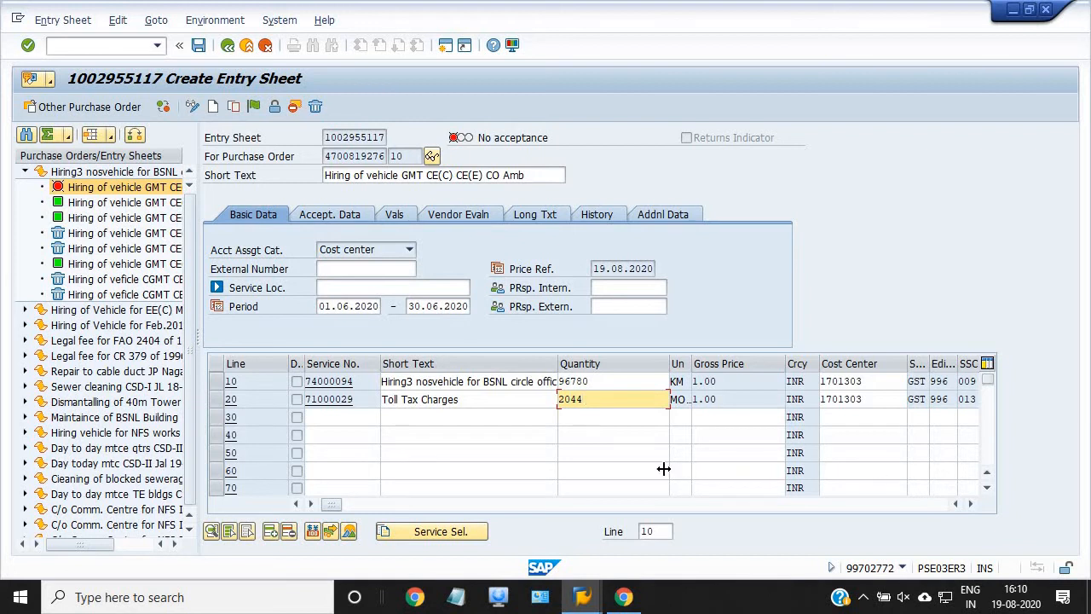
{"action": "left_click", "coordinate": [644, 452]}
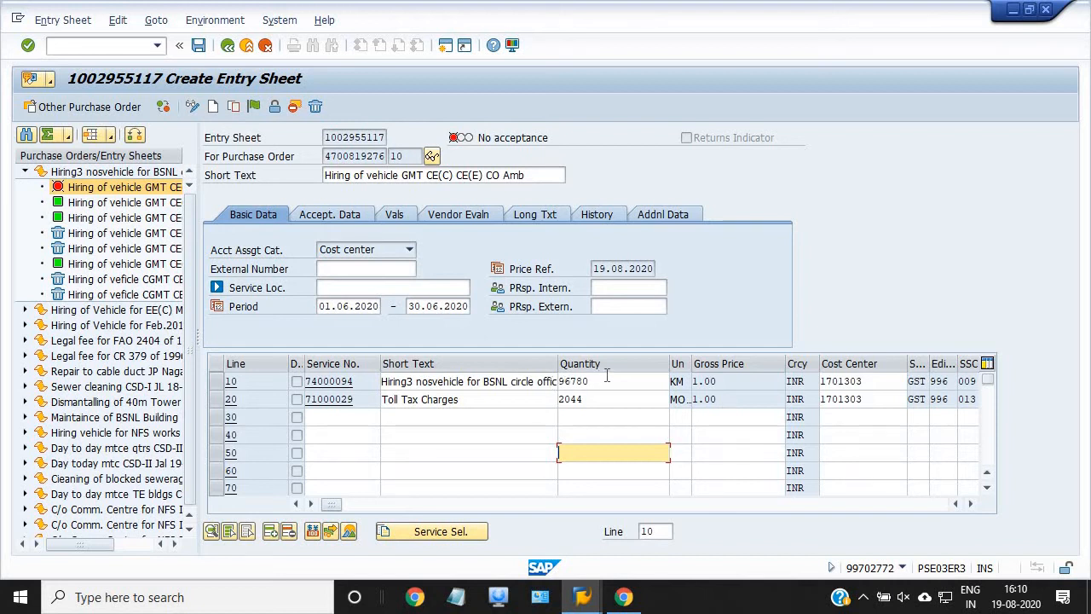
Change the entry sheet's short text to "Hiring of vehicle GMT CE(C) June 2020" and save the entry sheet.
{"action": "left_click", "coordinate": [547, 178]}
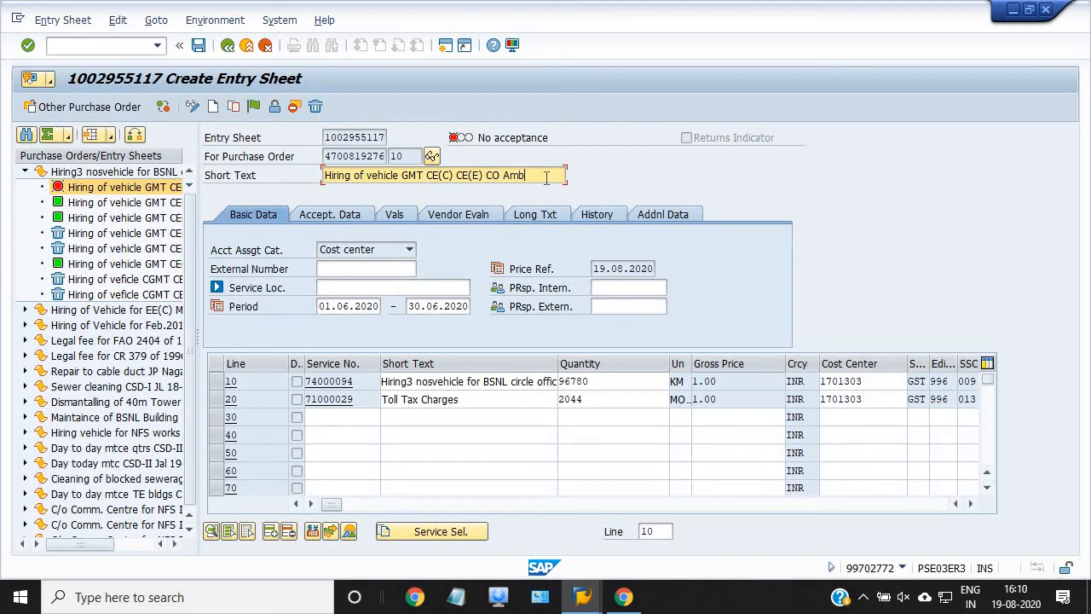
{"action": "key", "text": "BackSpace"}
{"action": "key", "text": "BackSpace"}
{"action": "key", "text": "BackSpace"}
{"action": "key", "text": "BackSpace"}
{"action": "key", "text": "BackSpace"}
{"action": "key", "text": "BackSpace"}
{"action": "key", "text": "BackSpace"}
{"action": "key", "text": "BackSpace"}
{"action": "key", "text": "BackSpace"}
{"action": "key", "text": "BackSpace"}
{"action": "key", "text": "BackSpace"}
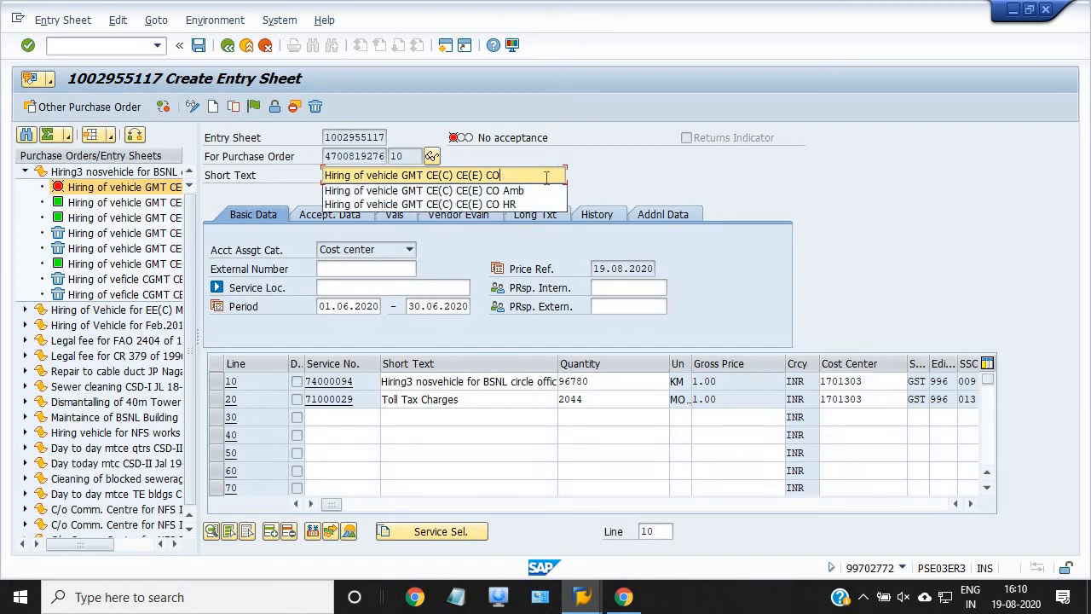
{"action": "key", "text": "BackSpace"}
{"action": "key", "text": "BackSpace"}
{"action": "type", "text": "J"}
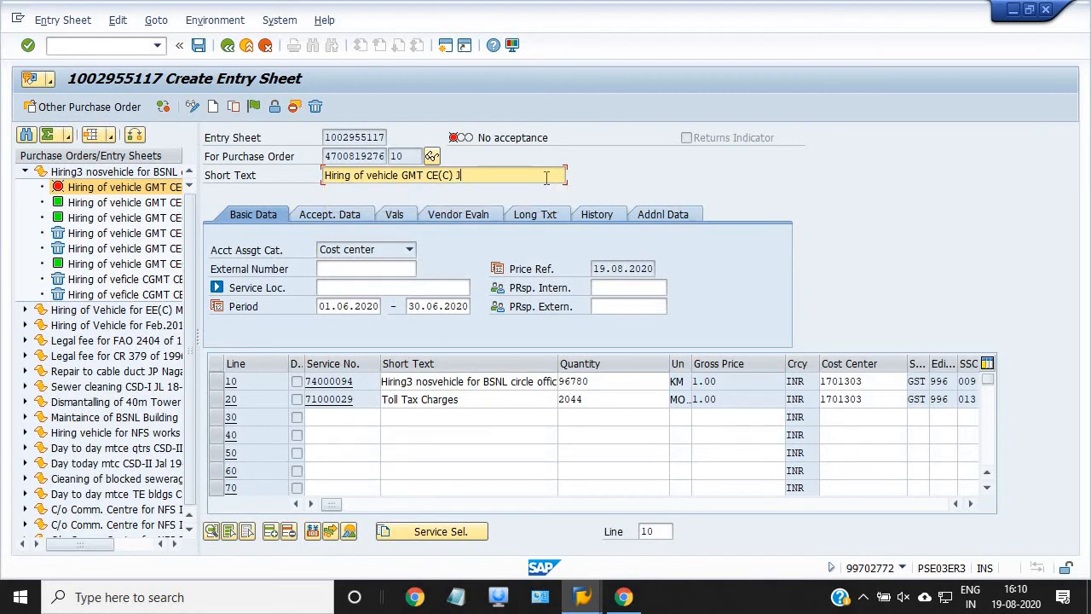
{"action": "type", "text": "une 2020"}
{"action": "left_click", "coordinate": [198, 50]}
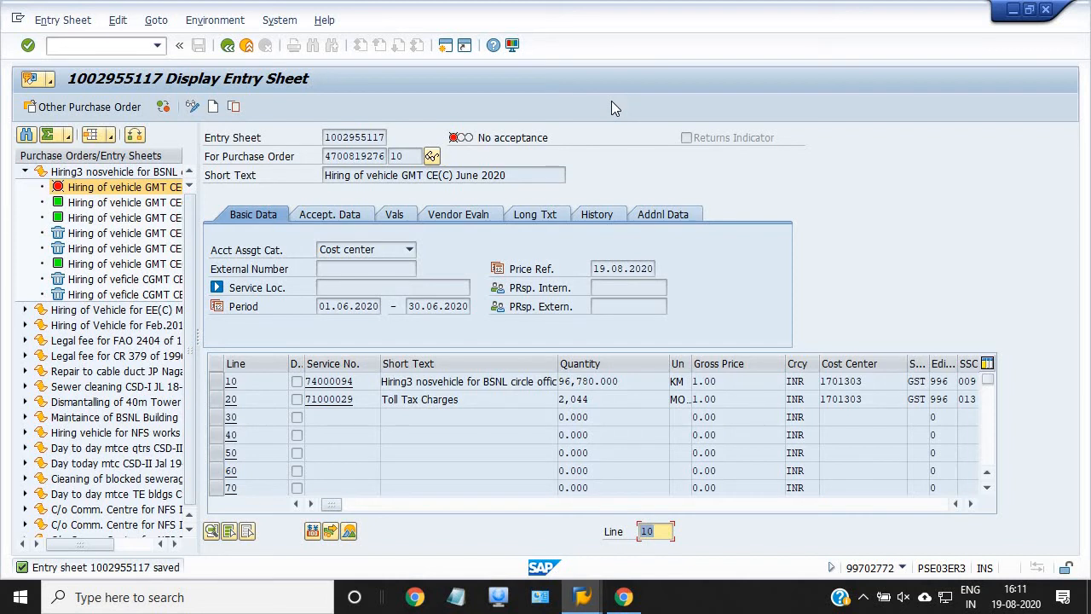
Leave the saved entry sheet and open the purchase order display with transaction ME23N.
{"action": "left_click", "coordinate": [227, 45]}
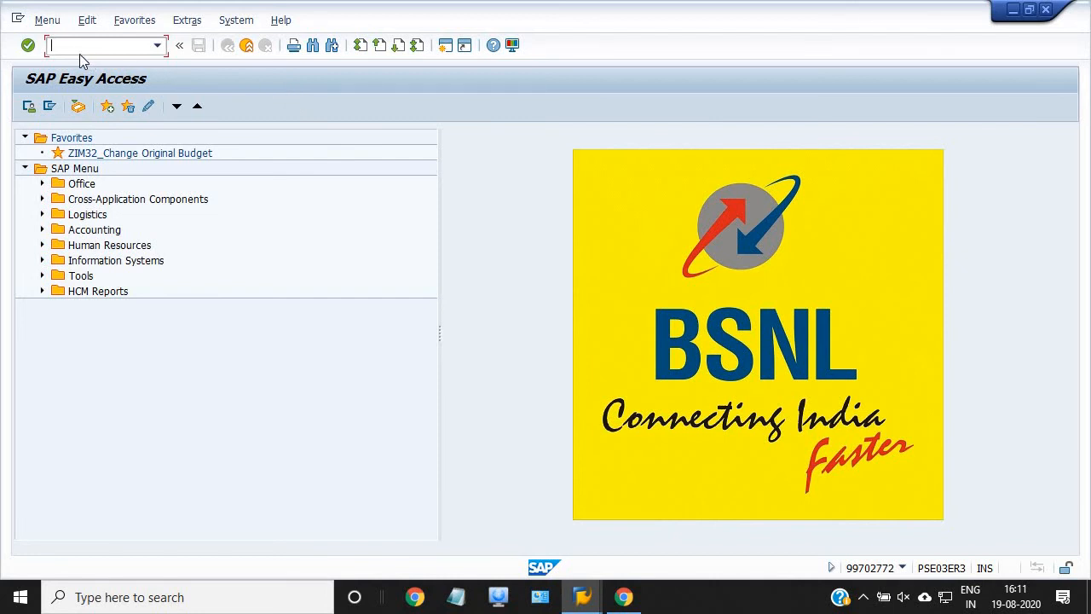
{"action": "type", "text": "m"}
{"action": "key", "text": "BackSpace"}
{"action": "type", "text": "ME23N"}
{"action": "key", "text": "Return"}
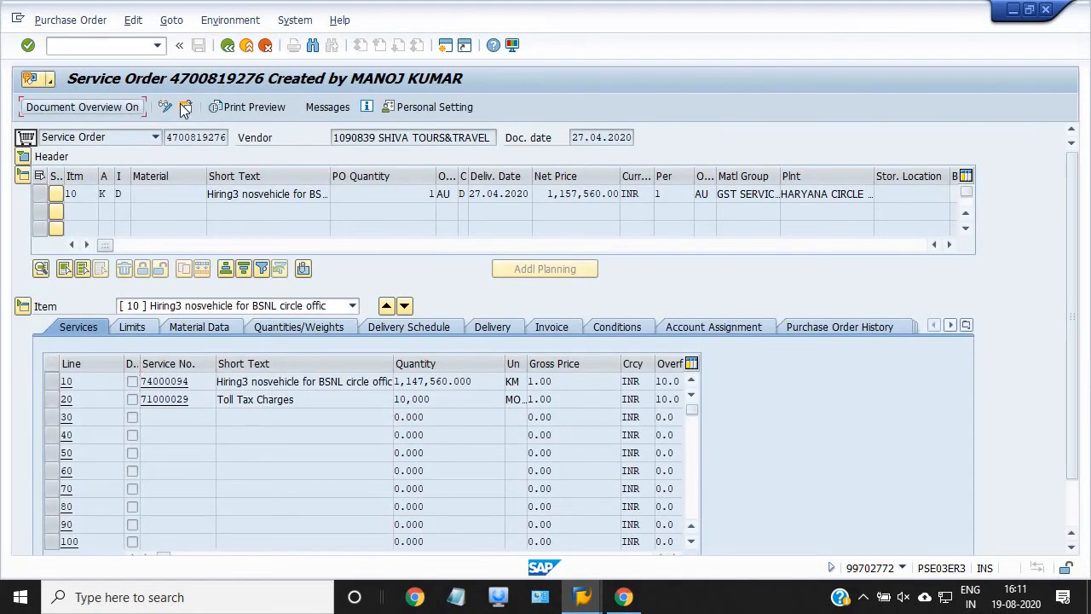
Display the other purchase order, the need-based order for hiring a vehicle for NFS works, by entering its order number.
{"action": "left_click", "coordinate": [186, 106]}
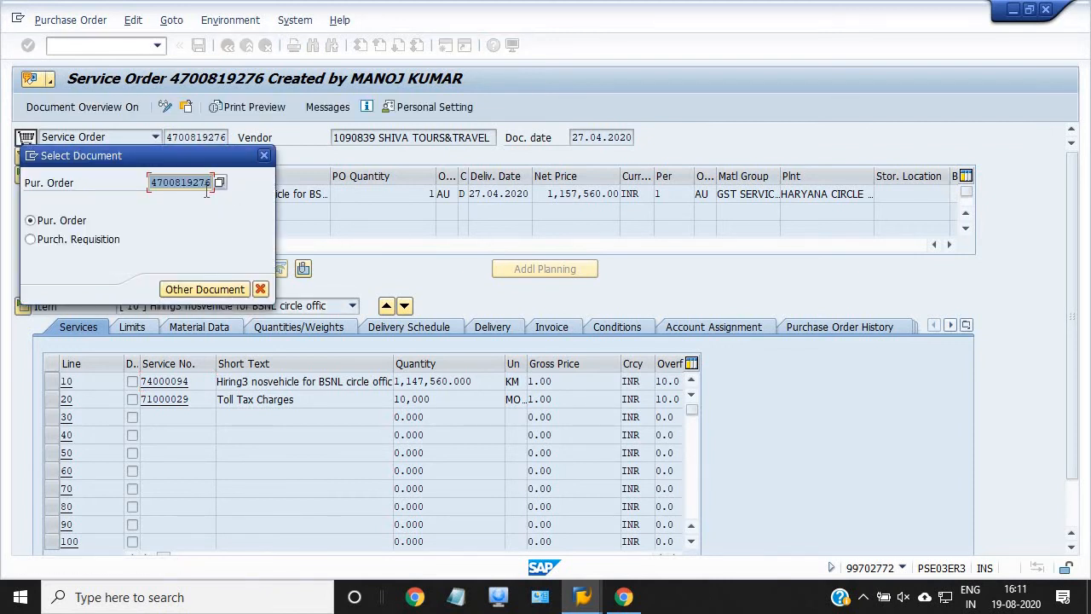
{"action": "key", "text": "BackSpace"}
{"action": "type", "text": "42"}
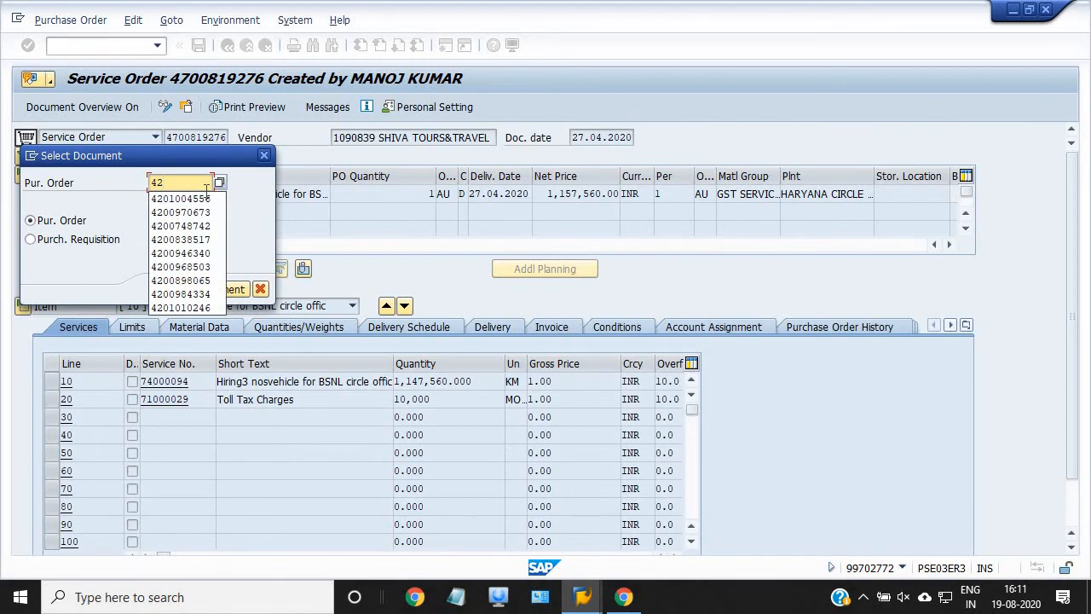
{"action": "type", "text": "0096"}
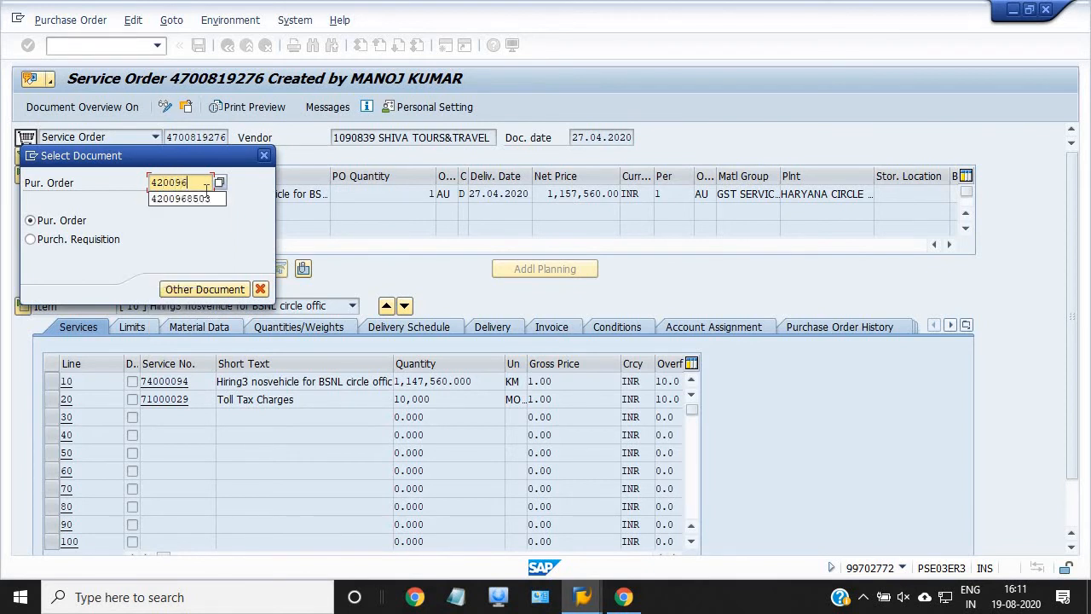
{"action": "type", "text": "85"}
{"action": "type", "text": "03"}
{"action": "key", "text": "Return"}
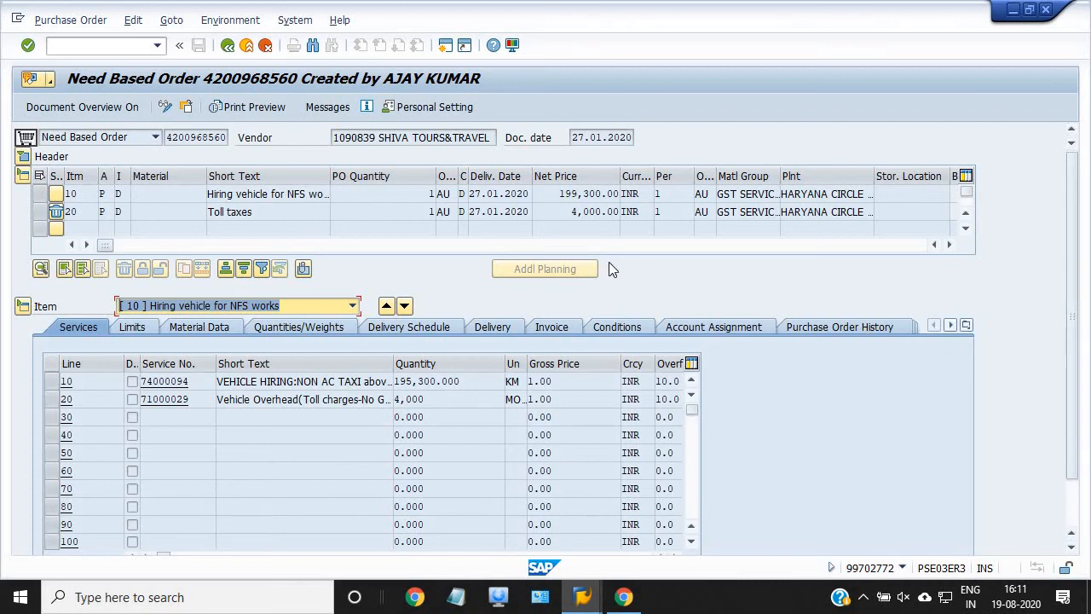
Try to open an additional SAP session from the need-based order, and return to that order's window.
{"action": "left_click", "coordinate": [446, 48]}
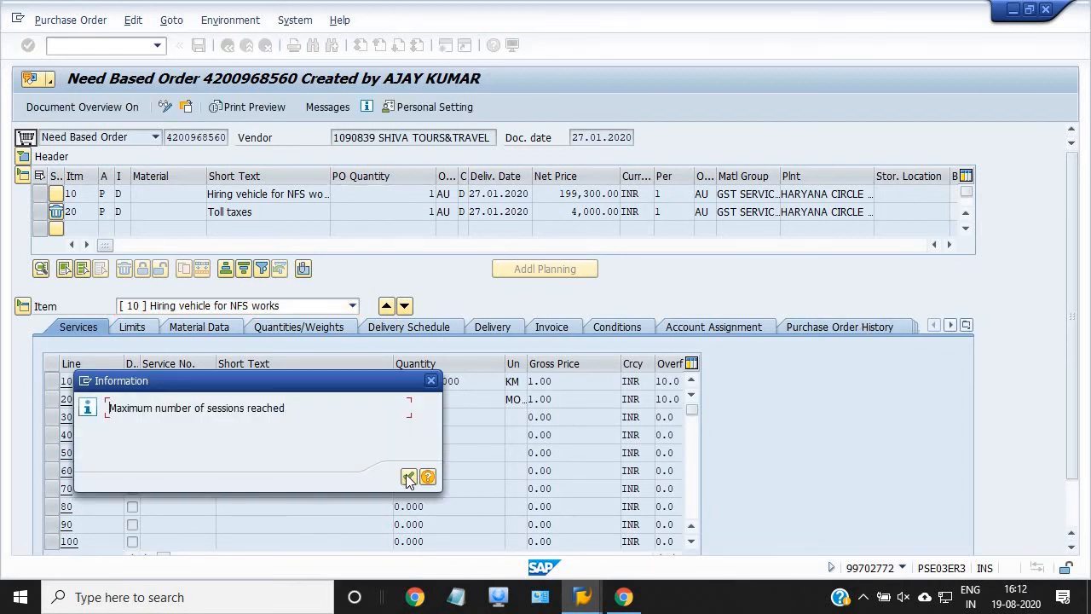
{"action": "left_click", "coordinate": [409, 476]}
{"action": "left_click", "coordinate": [589, 600]}
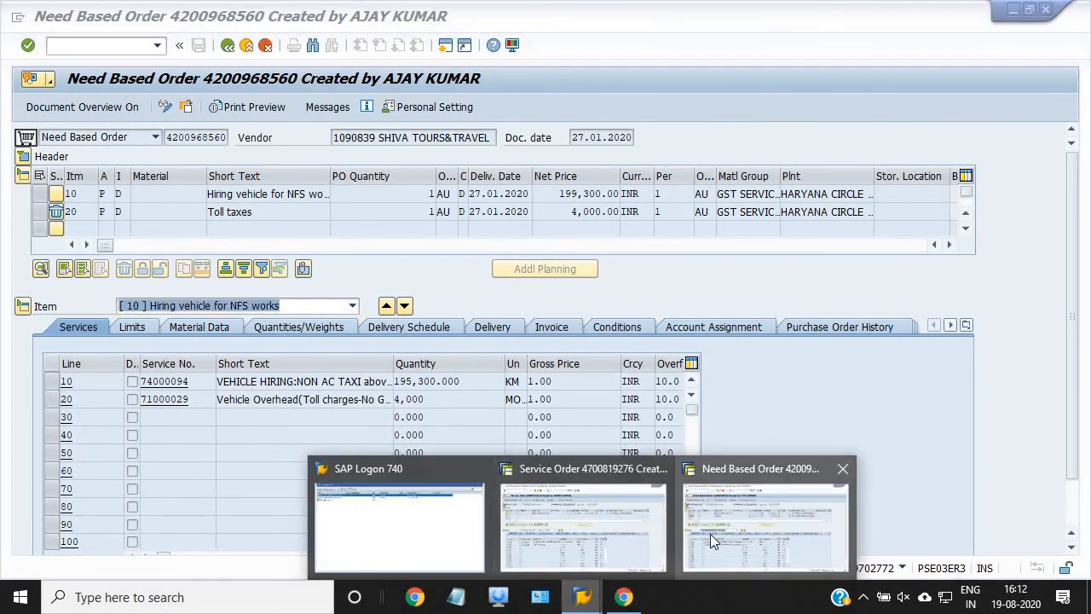
{"action": "left_click", "coordinate": [710, 534]}
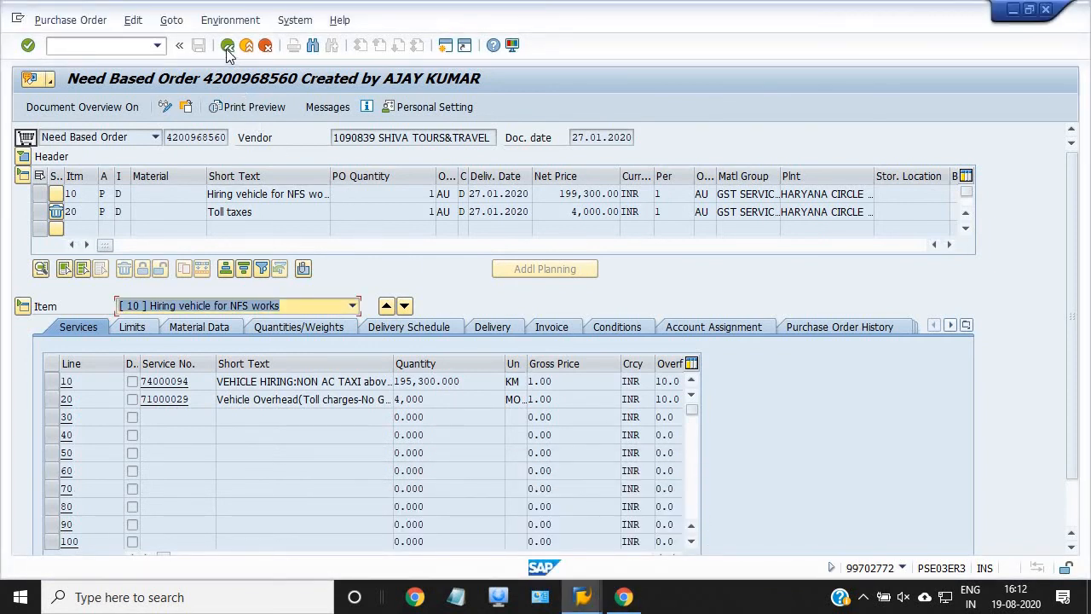
{"action": "mouse_move", "coordinate": [594, 603]}
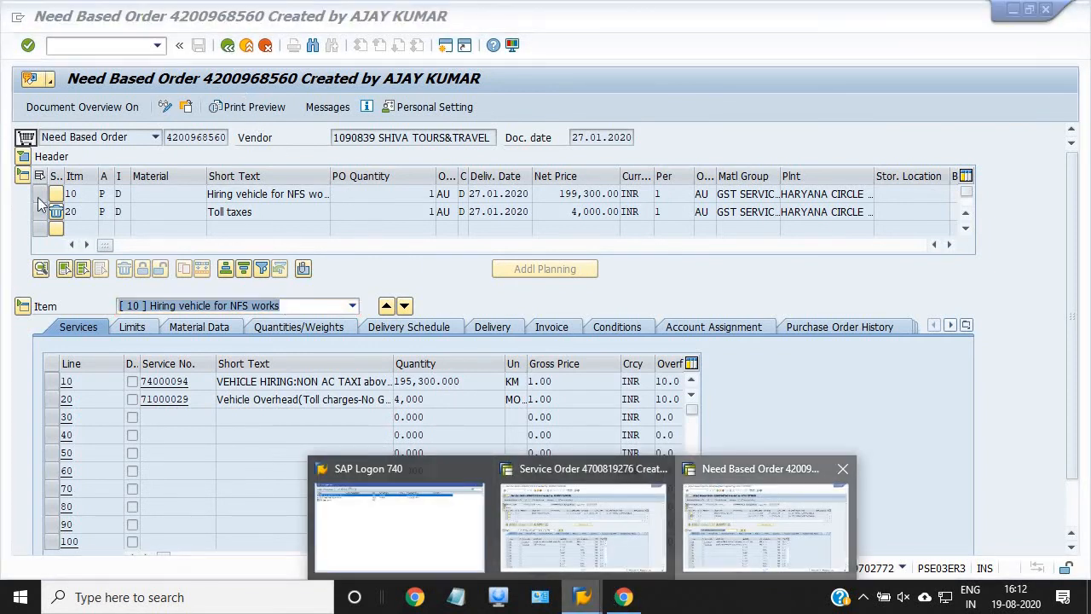
{"action": "left_click", "coordinate": [691, 544]}
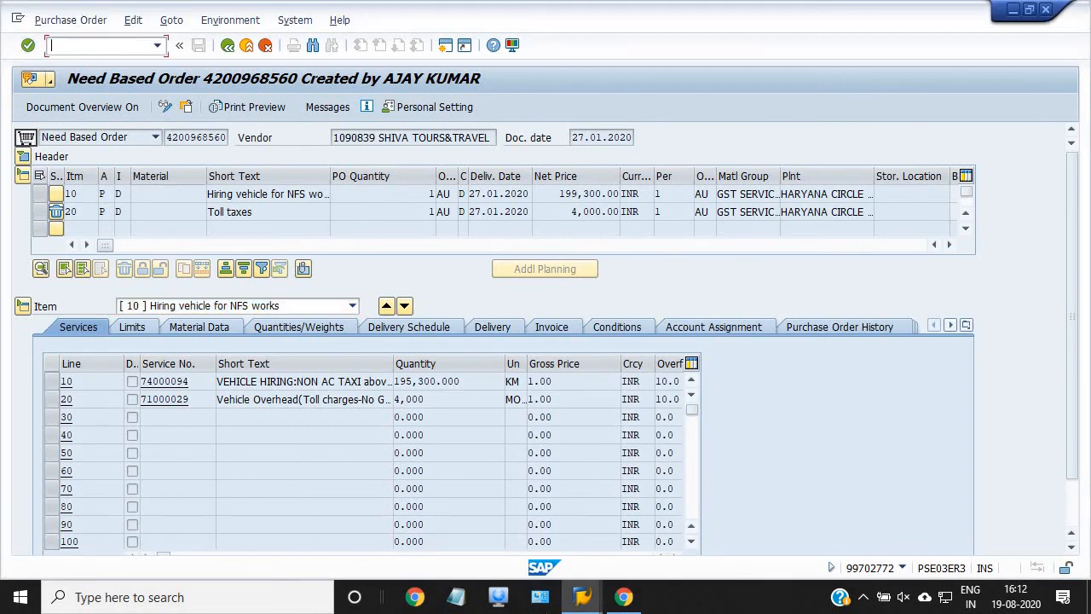
Switch to the session showing the vehicle-hiring service order and call up service entry there with /NML81N.
{"action": "mouse_move", "coordinate": [585, 600]}
{"action": "left_click", "coordinate": [585, 547]}
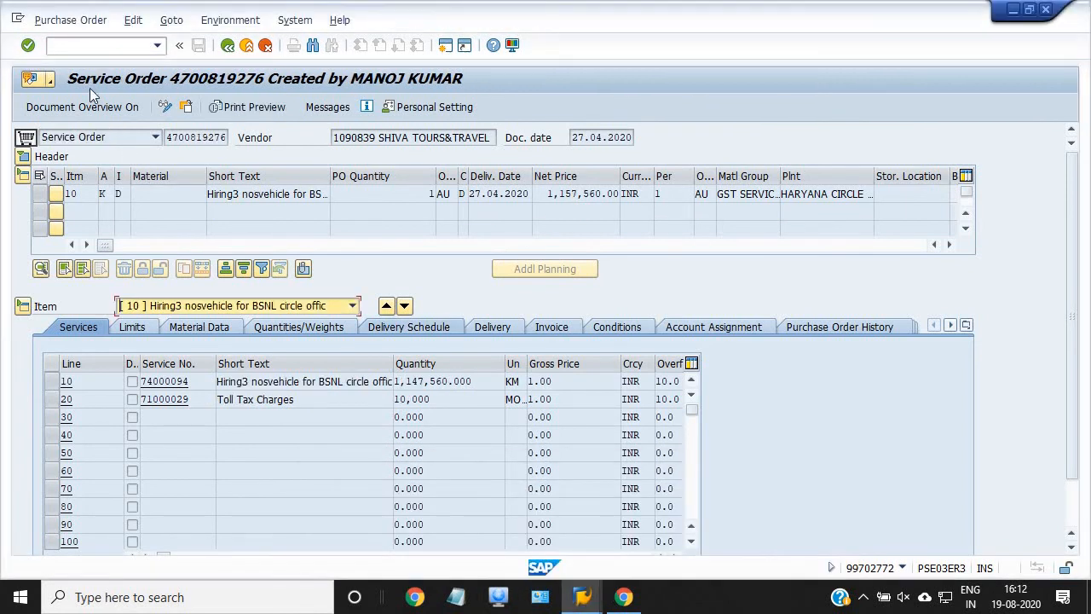
{"action": "left_click", "coordinate": [87, 49]}
{"action": "type", "text": "/"}
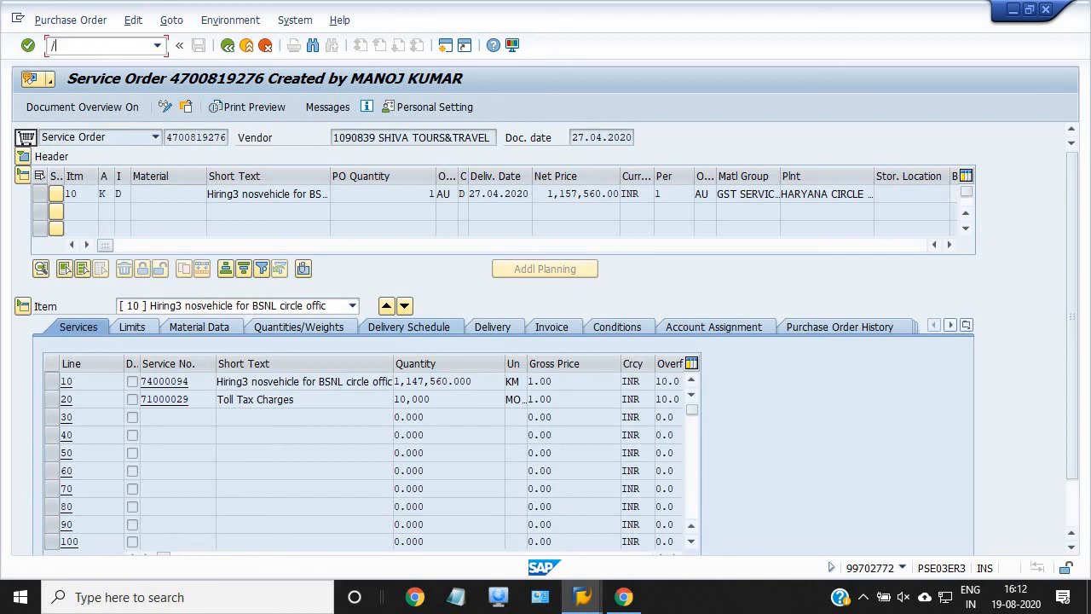
{"action": "type", "text": "NML81N"}
{"action": "key", "text": "Return"}
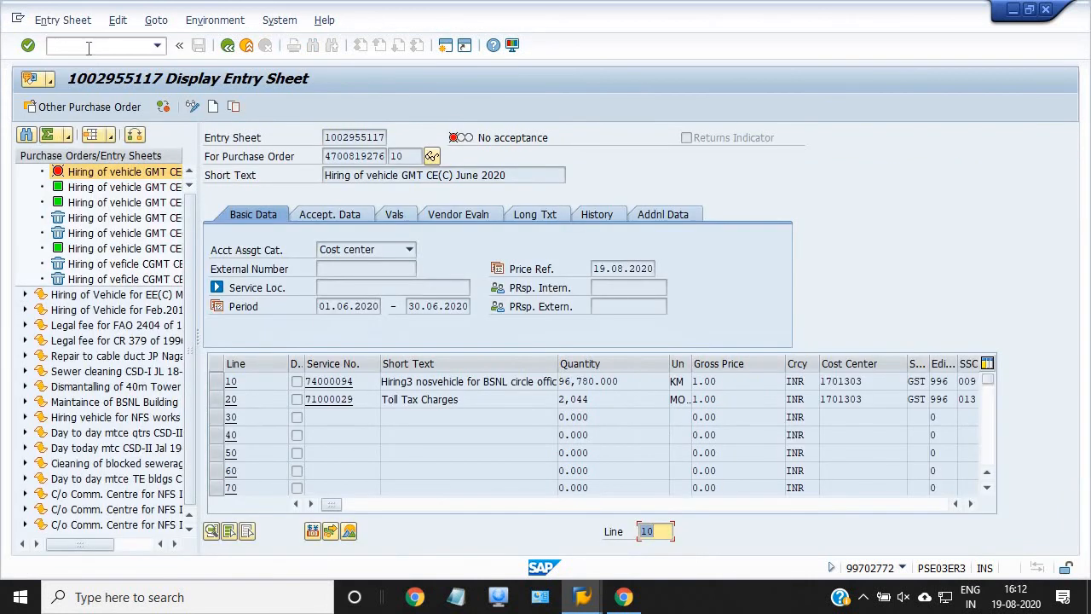
{"action": "left_click", "coordinate": [211, 107]}
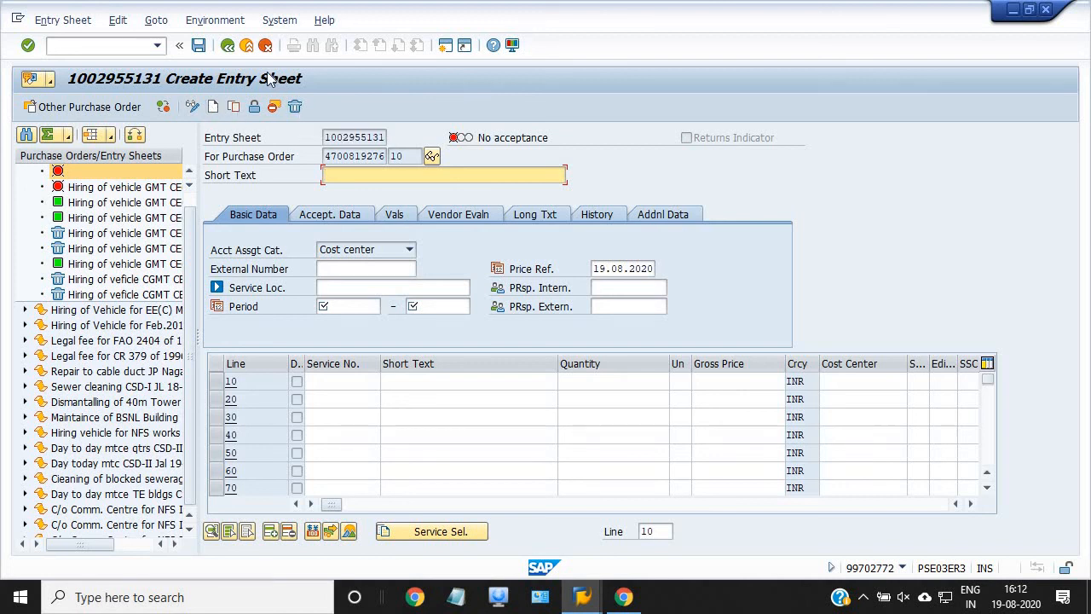
{"action": "left_click", "coordinate": [213, 108]}
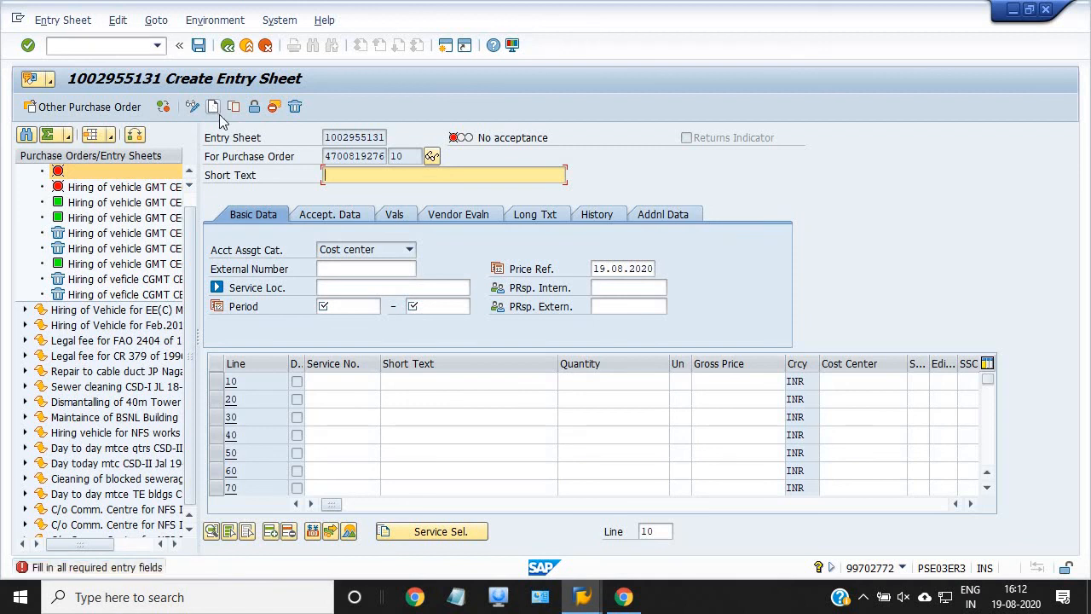
{"action": "left_click", "coordinate": [227, 46]}
{"action": "left_click", "coordinate": [126, 42]}
{"action": "type", "text": "/"}
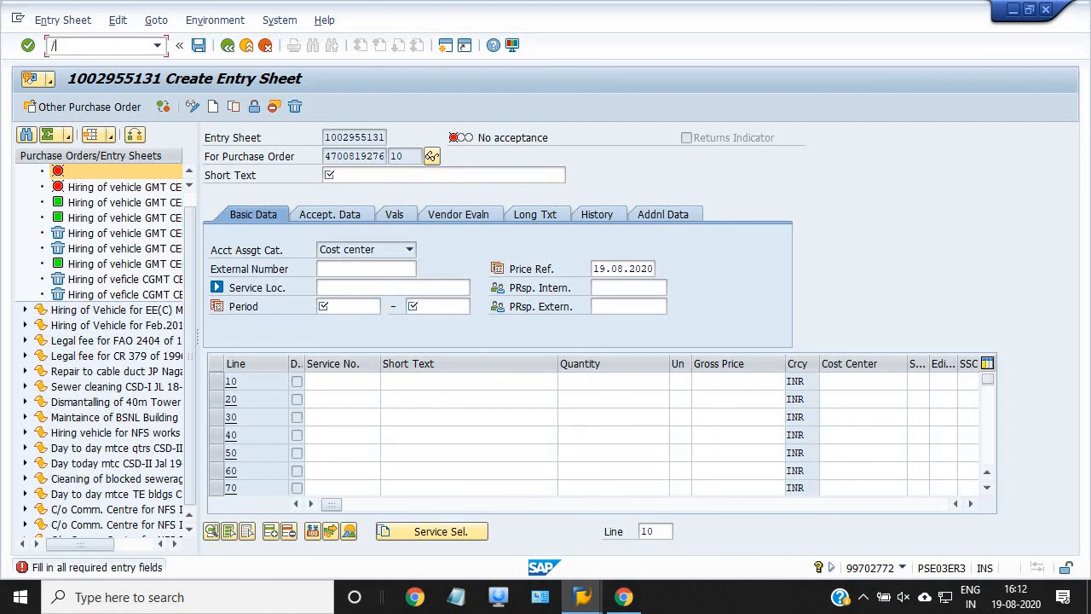
{"action": "type", "text": "n"}
{"action": "key", "text": "Return"}
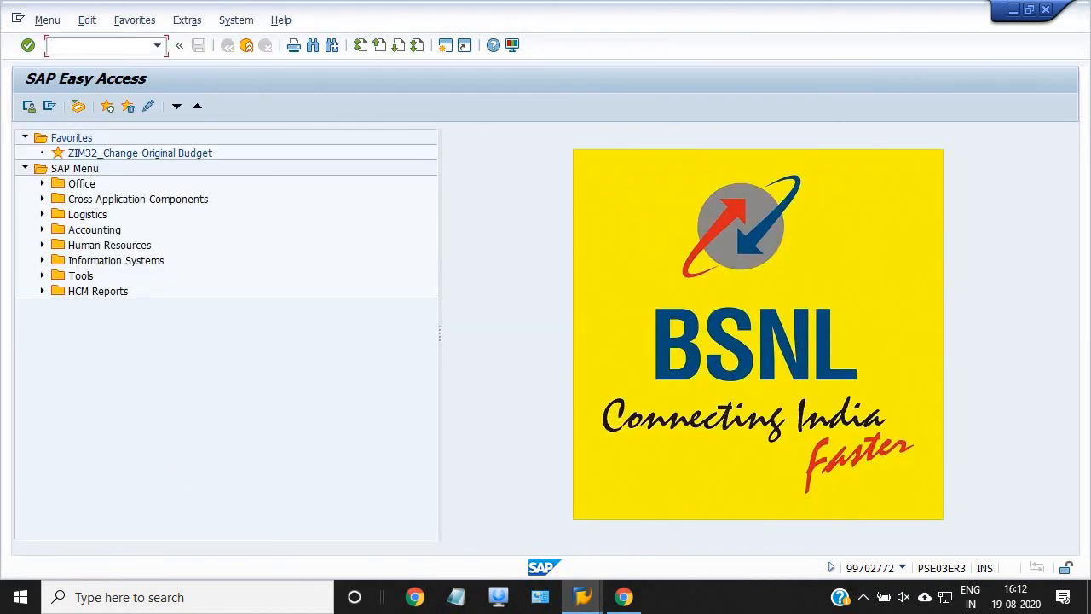
Open transaction ML81N and start a new blank entry sheet for the vehicle-hiring service order.
{"action": "type", "text": "ML81N"}
{"action": "key", "text": "Return"}
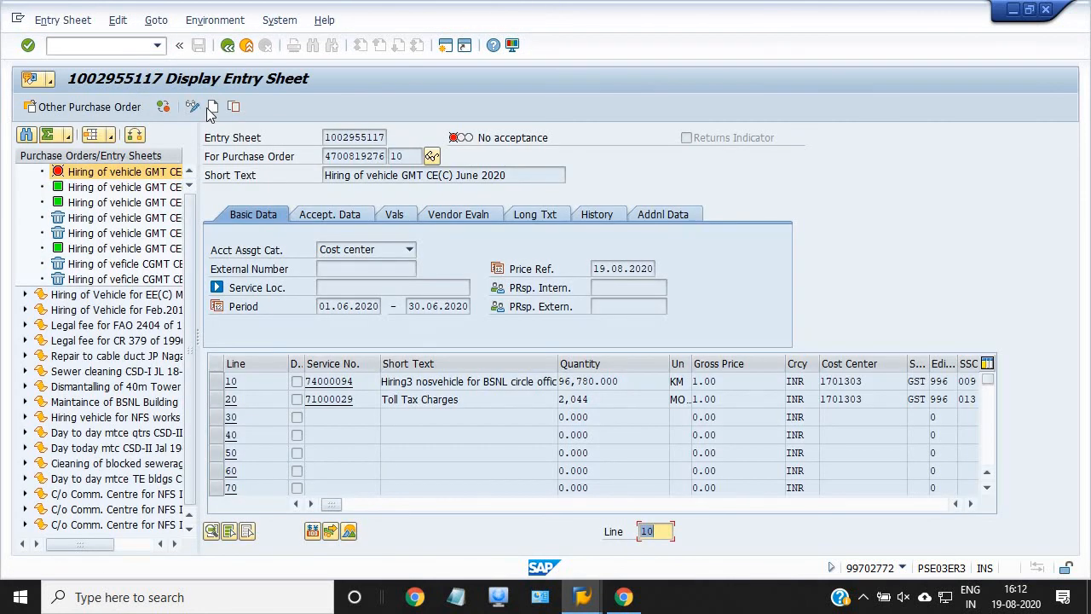
{"action": "left_click", "coordinate": [212, 108]}
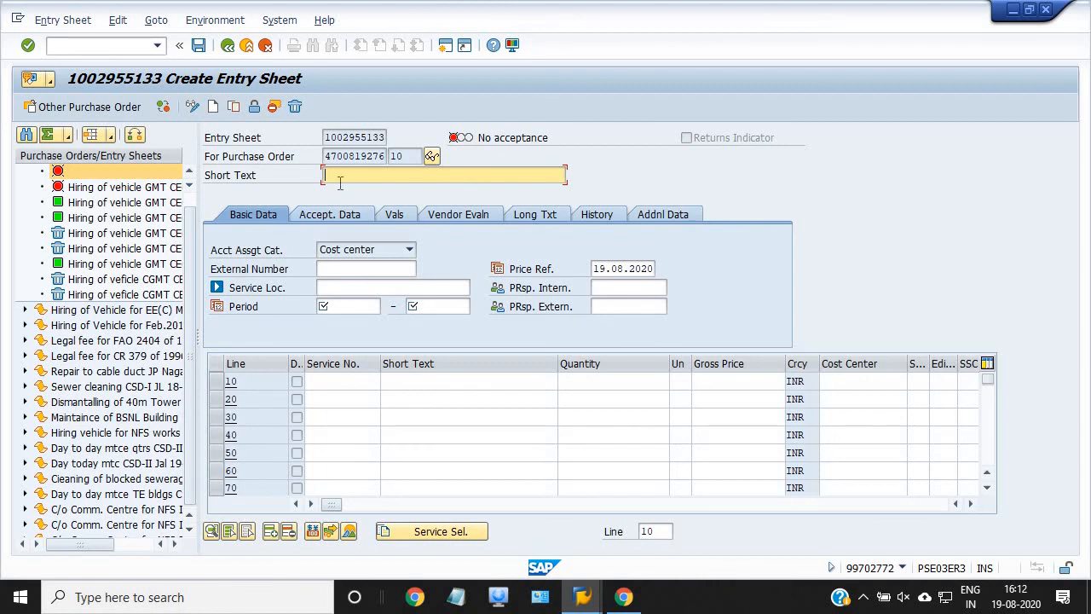
Leave the blank entry sheet without filling in its short text and period.
{"action": "left_click", "coordinate": [228, 48]}
{"action": "left_click", "coordinate": [130, 43]}
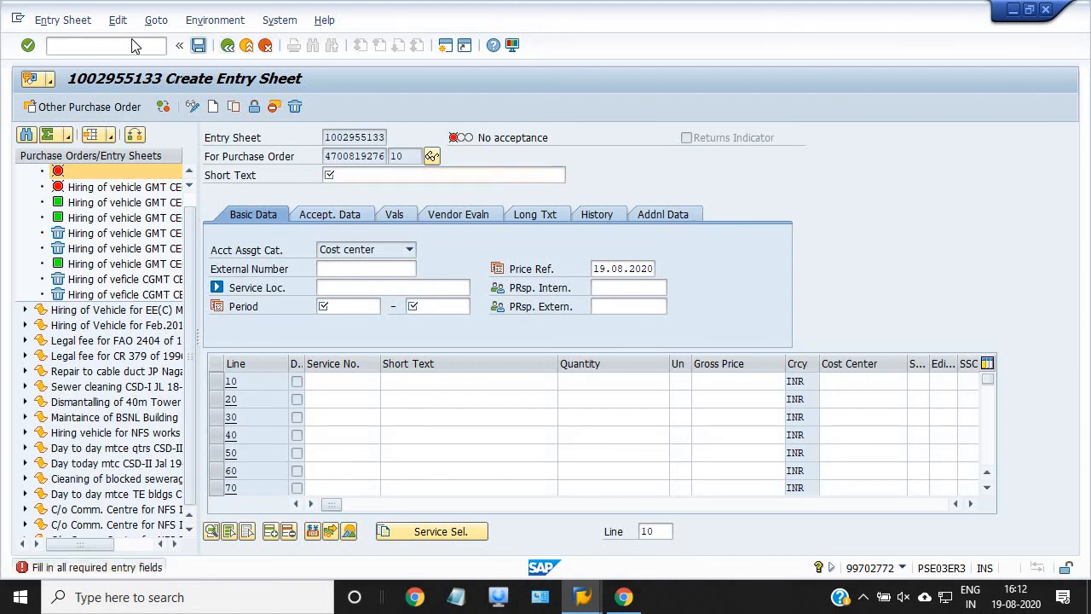